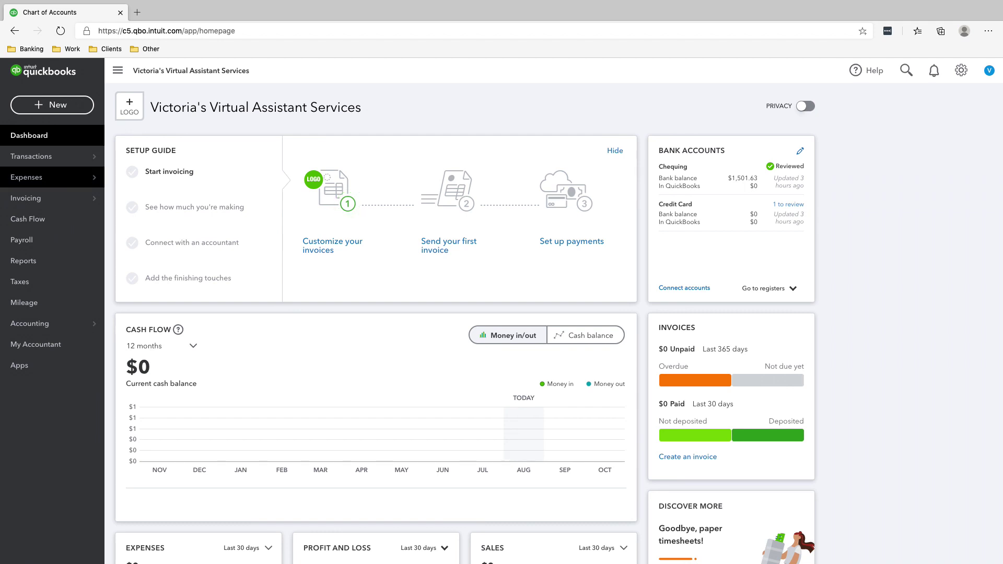
Start a new bank deposit to the Chequing account and date it 01/31/2020
{"action": "left_click", "coordinate": [52, 105]}
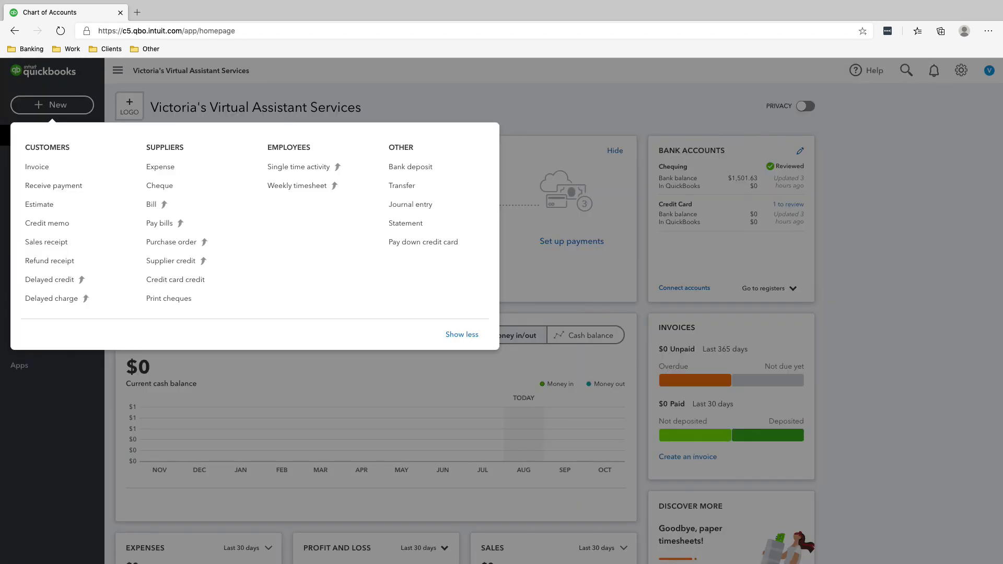
{"action": "left_click", "coordinate": [409, 166]}
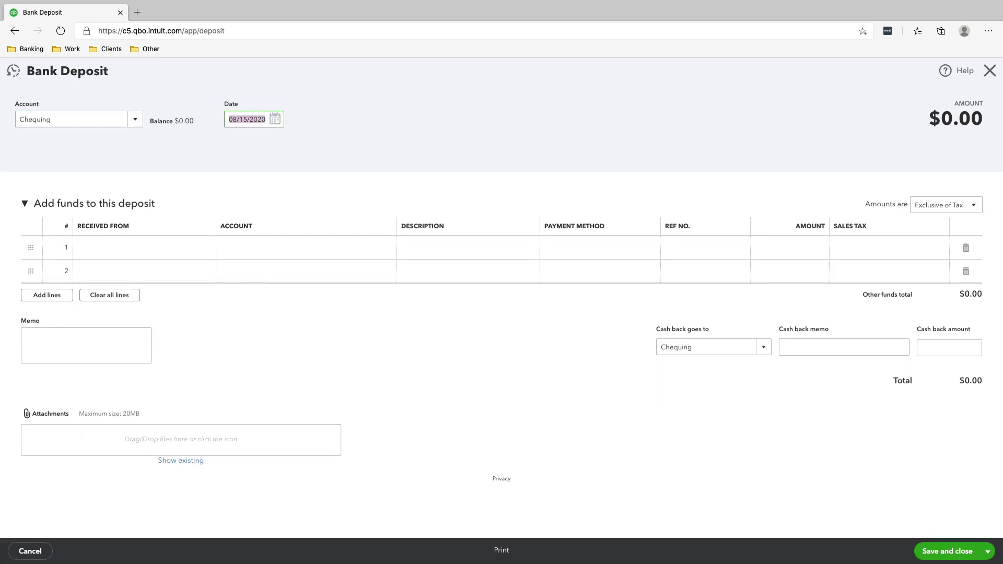
{"action": "type", "text": "01/31/2020"}
{"action": "key", "text": "Tab"}
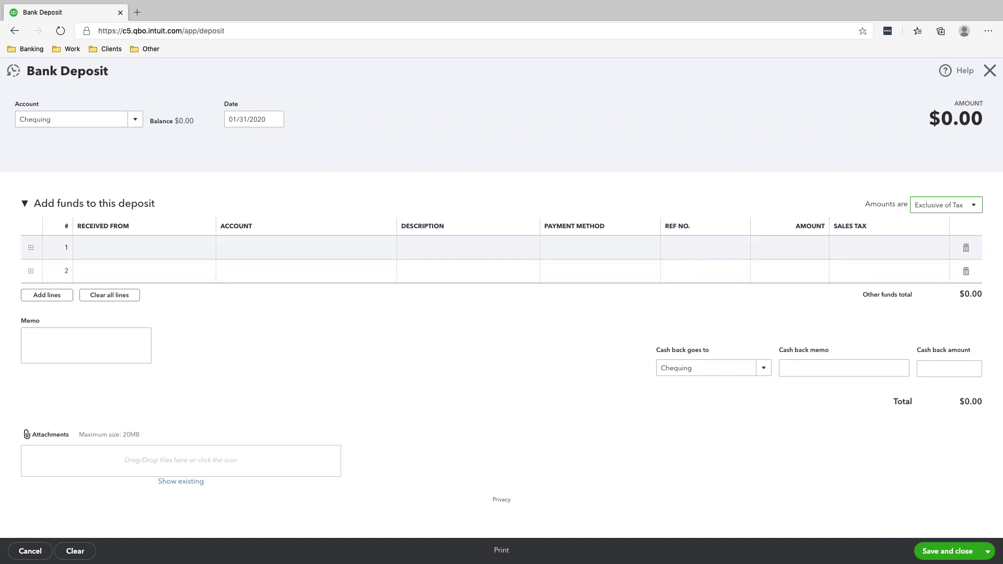
Add a deposit line of 2,676.99 to the Owner's Equity account, then save and close the deposit
{"action": "left_click", "coordinate": [306, 248]}
{"action": "type", "text": "Owner's Drawing"}
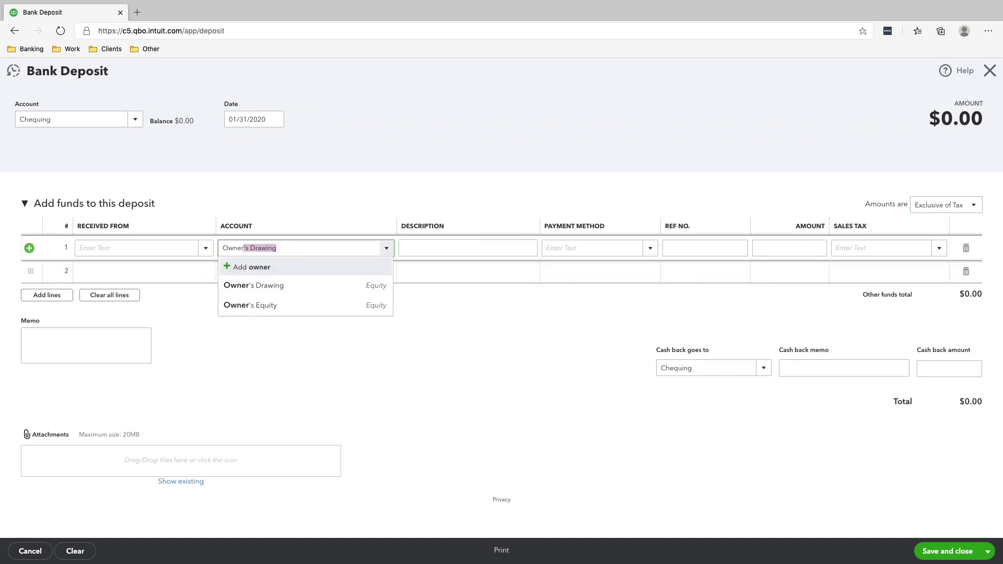
{"action": "key", "text": "Down"}
{"action": "key", "text": "Down"}
{"action": "key", "text": "Return"}
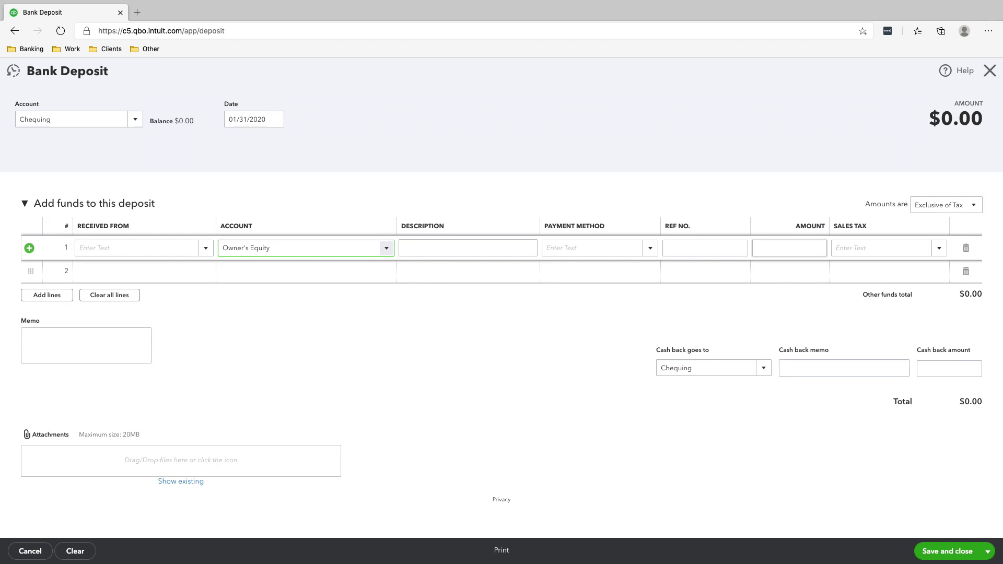
{"action": "left_click", "coordinate": [790, 248]}
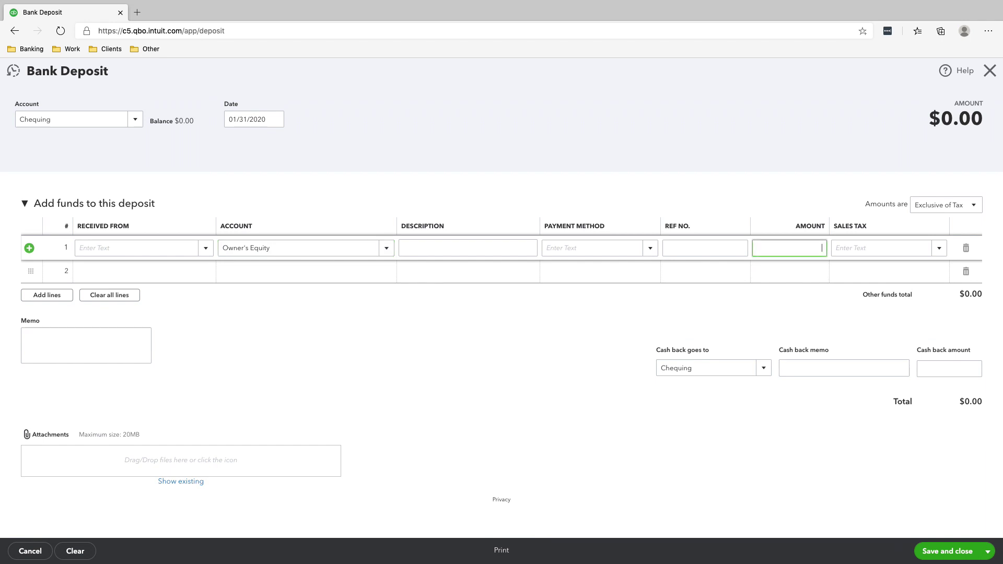
{"action": "type", "text": "2,676.99"}
{"action": "key", "text": "Tab"}
{"action": "key", "text": "Tab"}
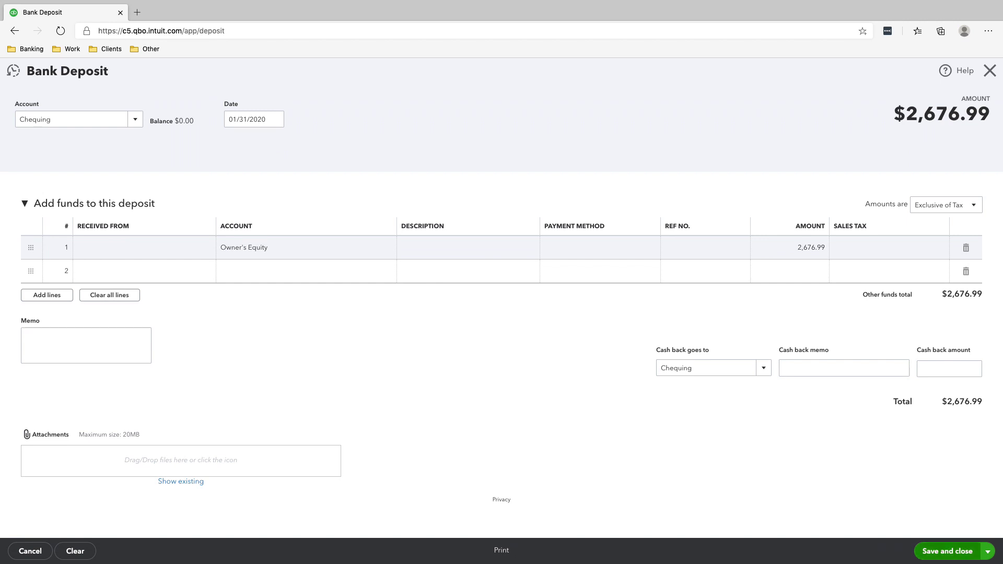
{"action": "left_click", "coordinate": [947, 551]}
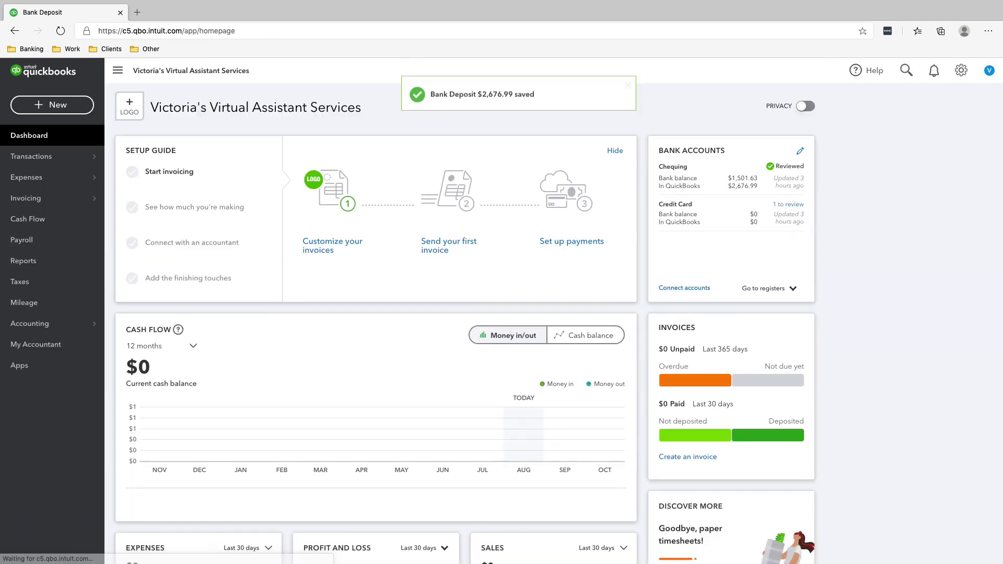
Open the Chart of Accounts to check the Chequing and Owner's Equity balances
{"action": "mouse_move", "coordinate": [52, 324]}
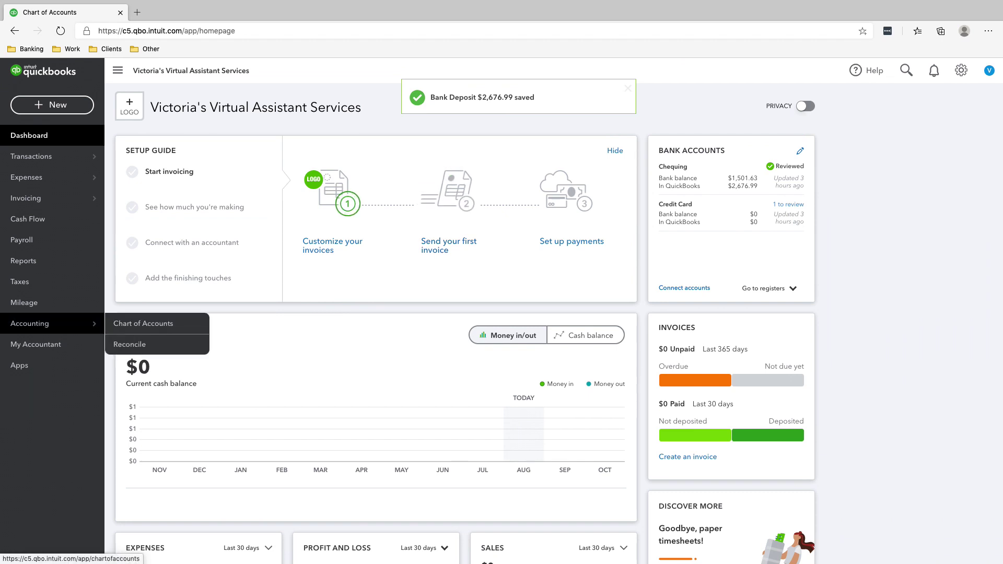
{"action": "left_click", "coordinate": [143, 323]}
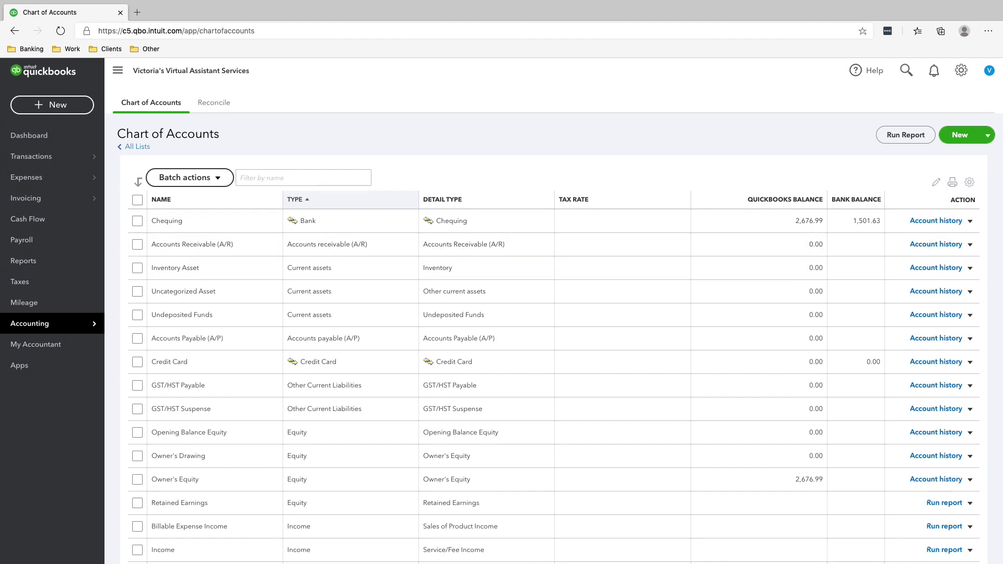
Start a new invoice, dismiss the customer info tip, and select the existing customer
{"action": "left_click", "coordinate": [52, 105]}
{"action": "key", "text": "Tab"}
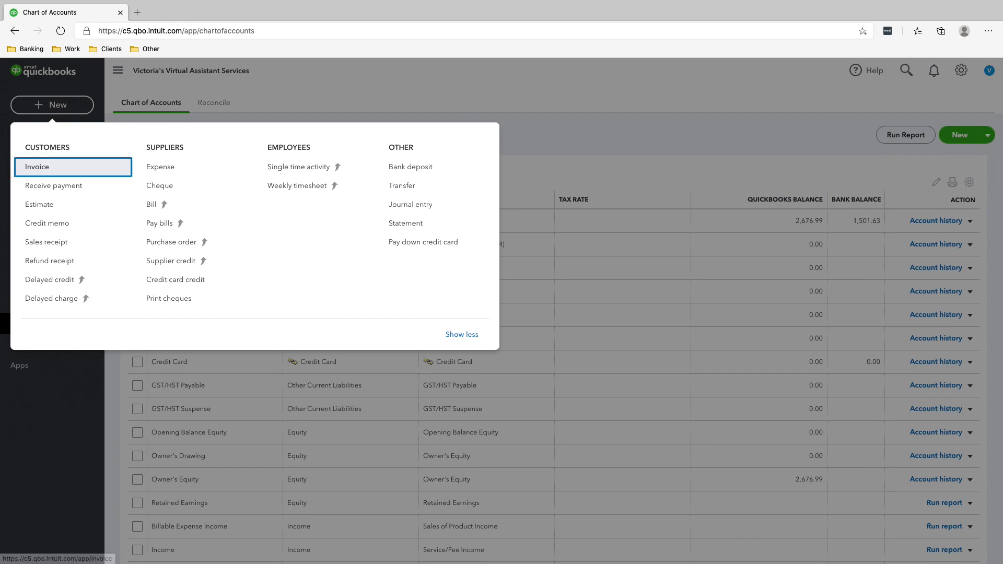
{"action": "key", "text": "Return"}
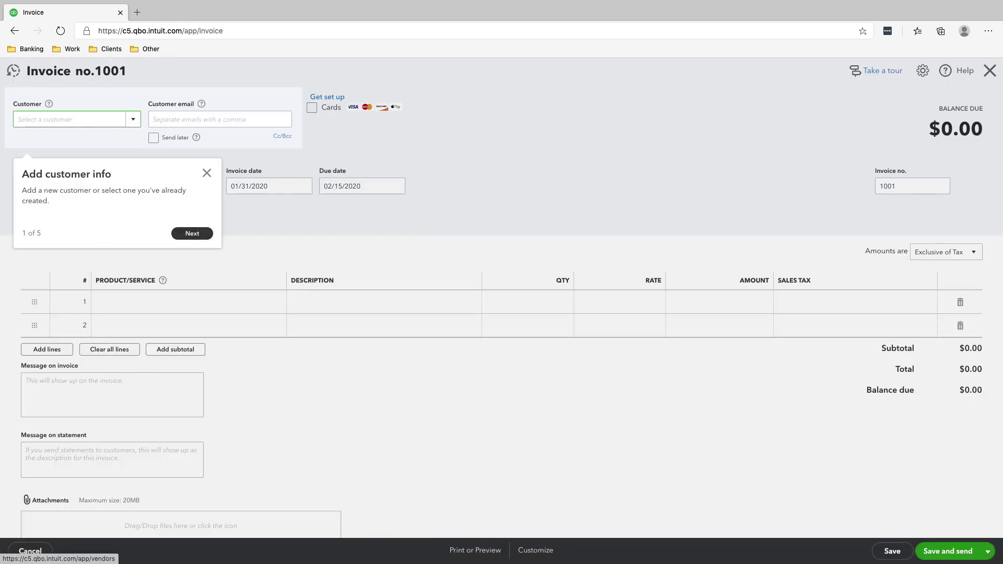
{"action": "left_click", "coordinate": [207, 173]}
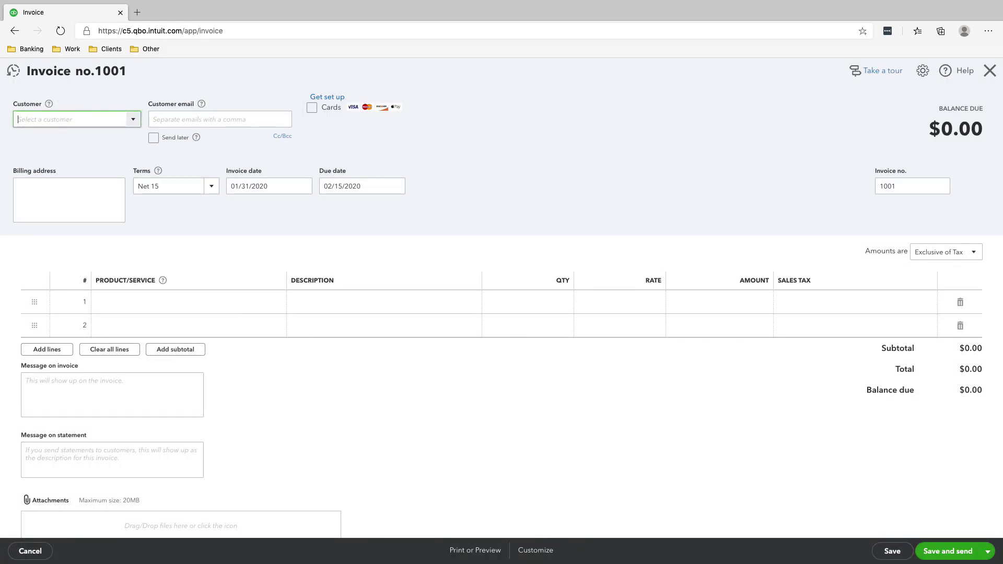
{"action": "type", "text": "le"}
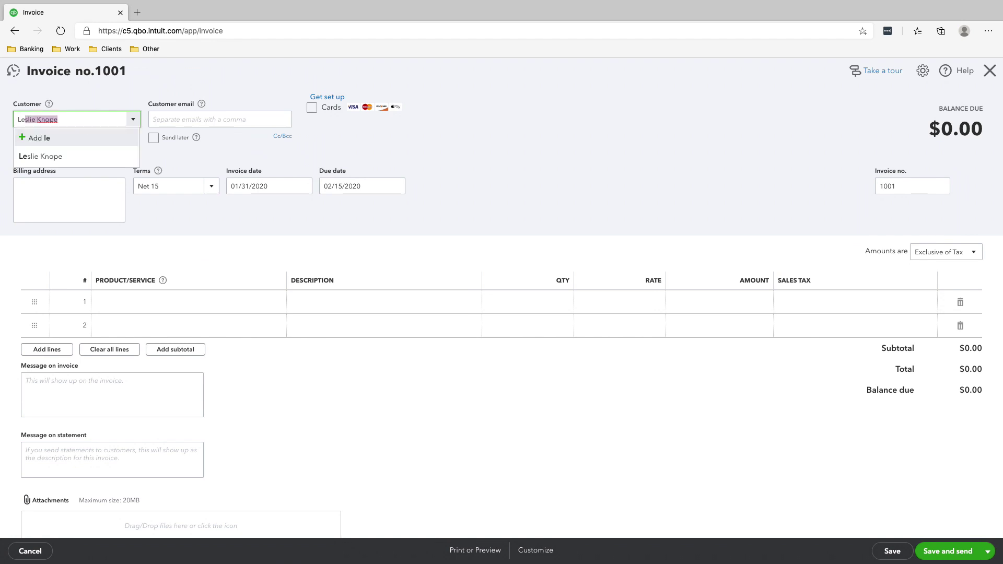
{"action": "key", "text": "Down"}
{"action": "key", "text": "Return"}
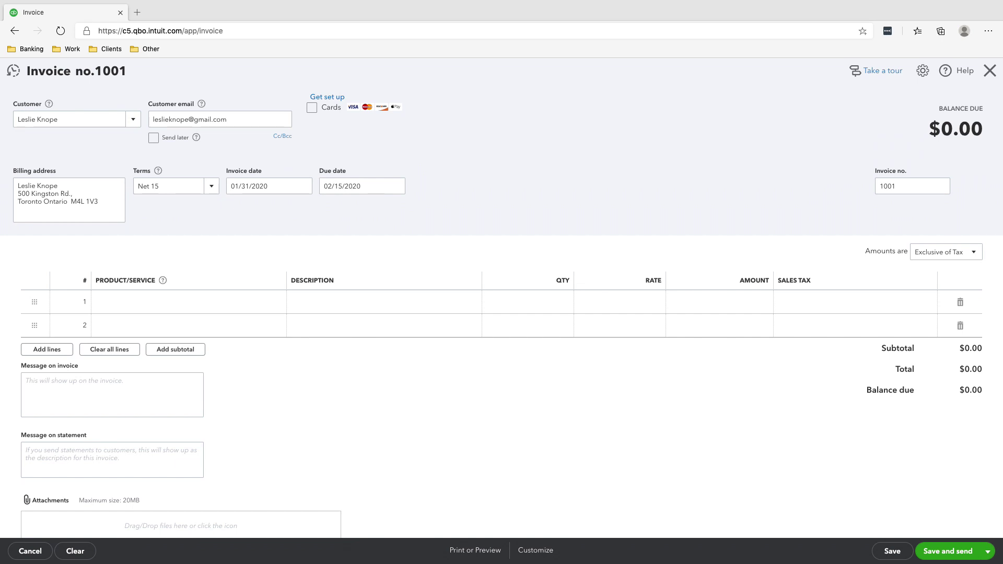
Add three invoice lines for Customer Service Support, Email and Calendar Management, and Email Marketing
{"action": "left_click", "coordinate": [189, 302]}
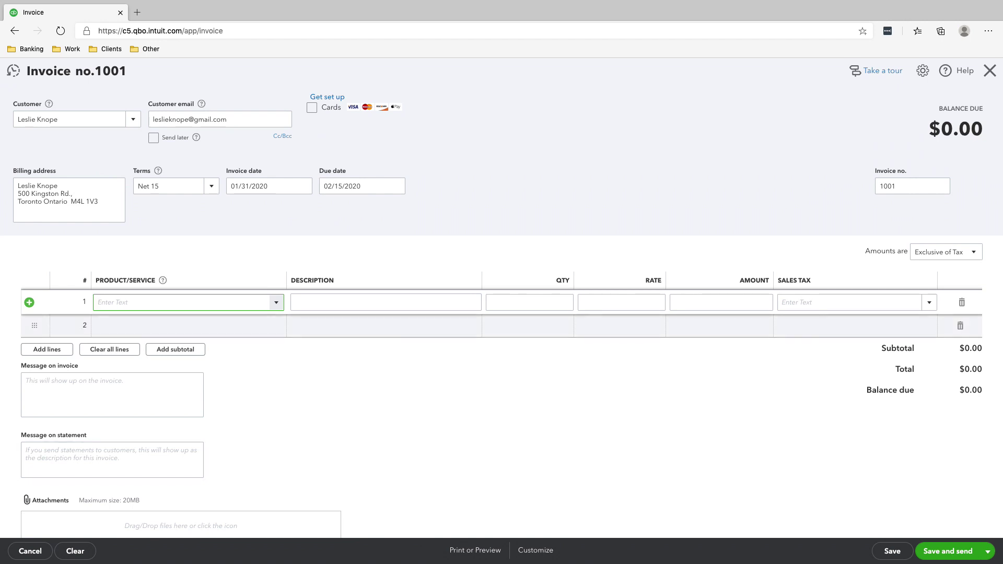
{"action": "type", "text": "Customer Service Support"}
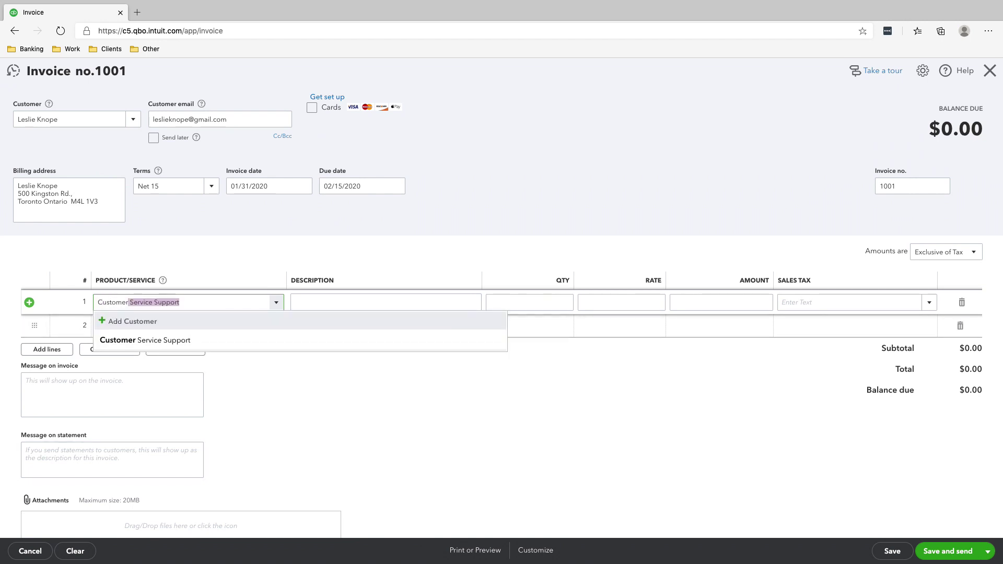
{"action": "key", "text": "Return"}
{"action": "key", "text": "Return"}
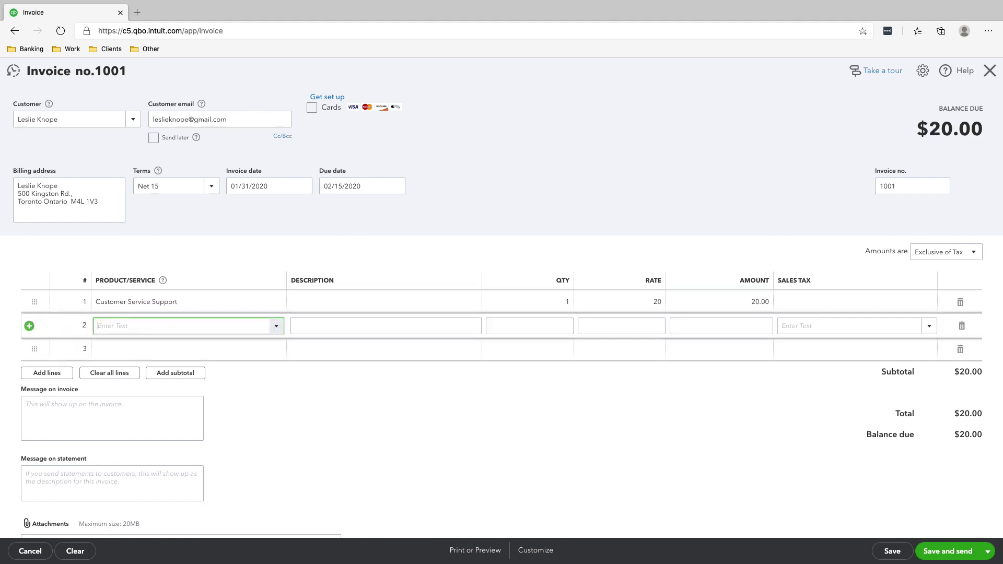
{"action": "type", "text": "email"}
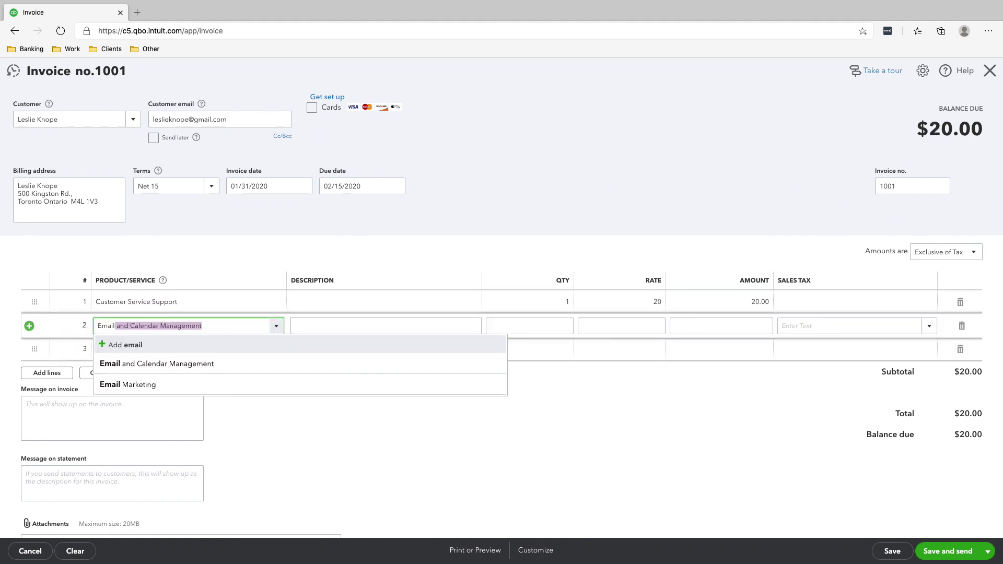
{"action": "key", "text": "Return"}
{"action": "key", "text": "Return"}
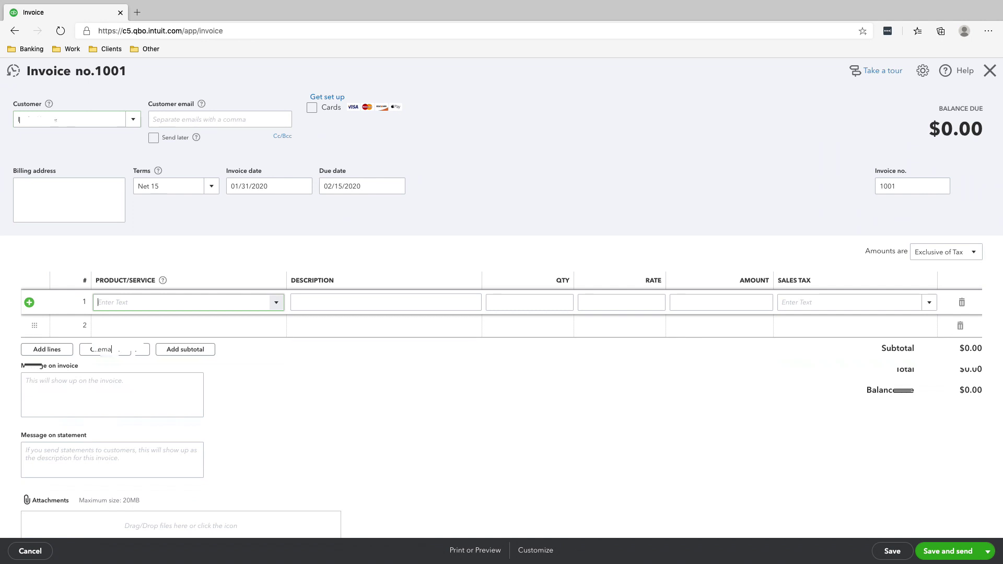
{"action": "type", "text": "email"}
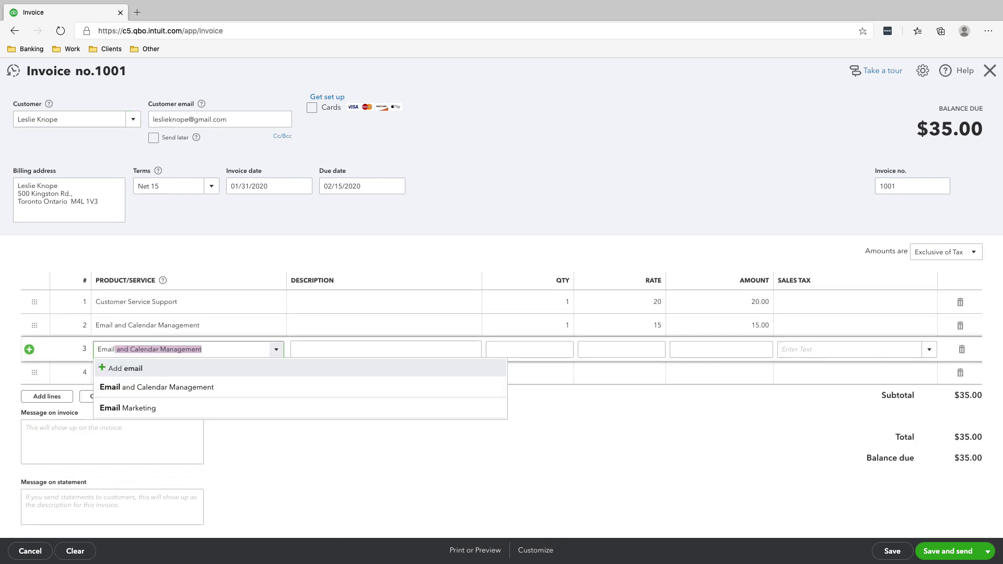
{"action": "key", "text": "Down"}
{"action": "key", "text": "Return"}
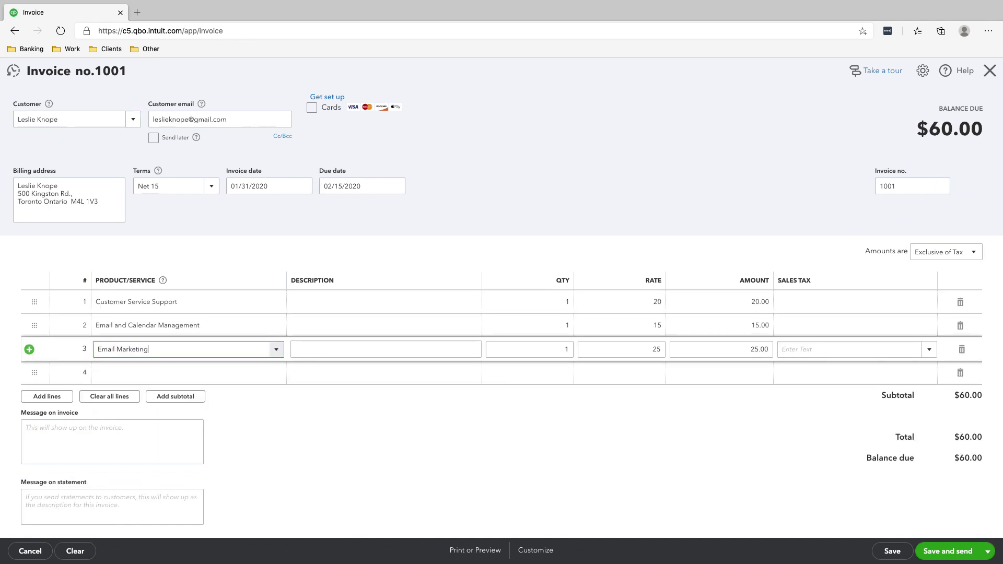
Set the quantities to 6 for Customer Service Support, 6 for Email Marketing, and 5.06784 for Email and Calendar Management
{"action": "left_click", "coordinate": [536, 302]}
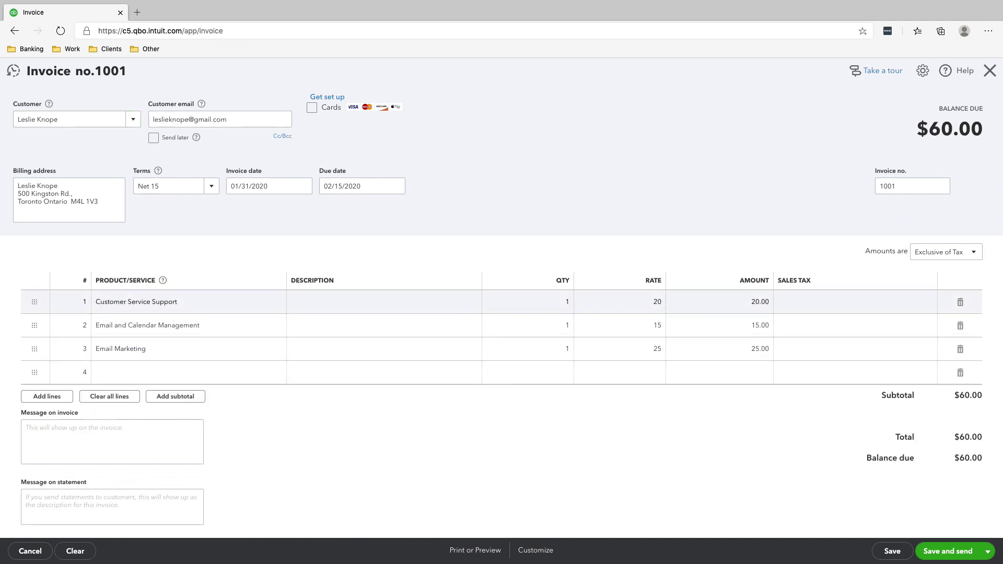
{"action": "type", "text": "6"}
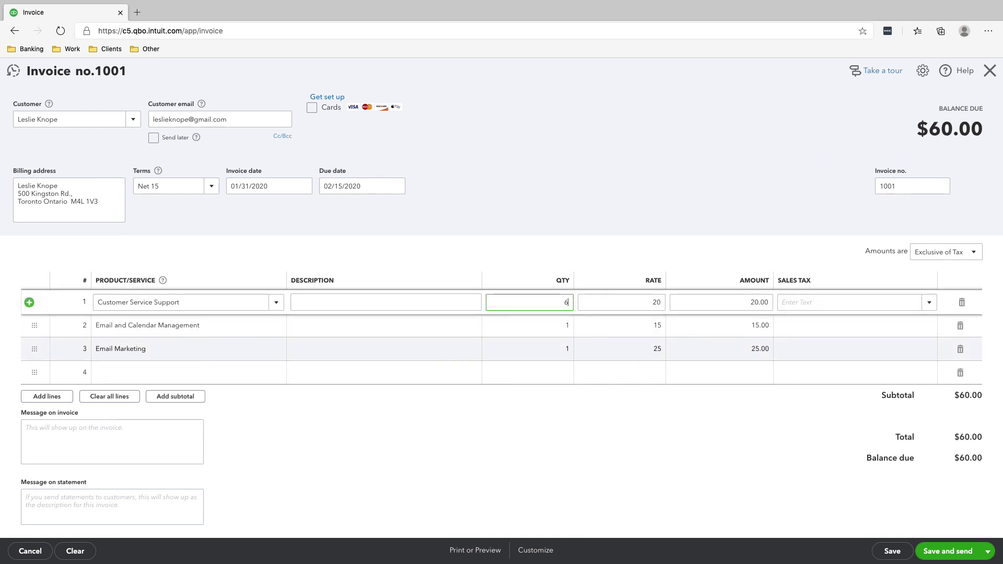
{"action": "left_click", "coordinate": [536, 349]}
{"action": "type", "text": "6"}
{"action": "key", "text": "Tab"}
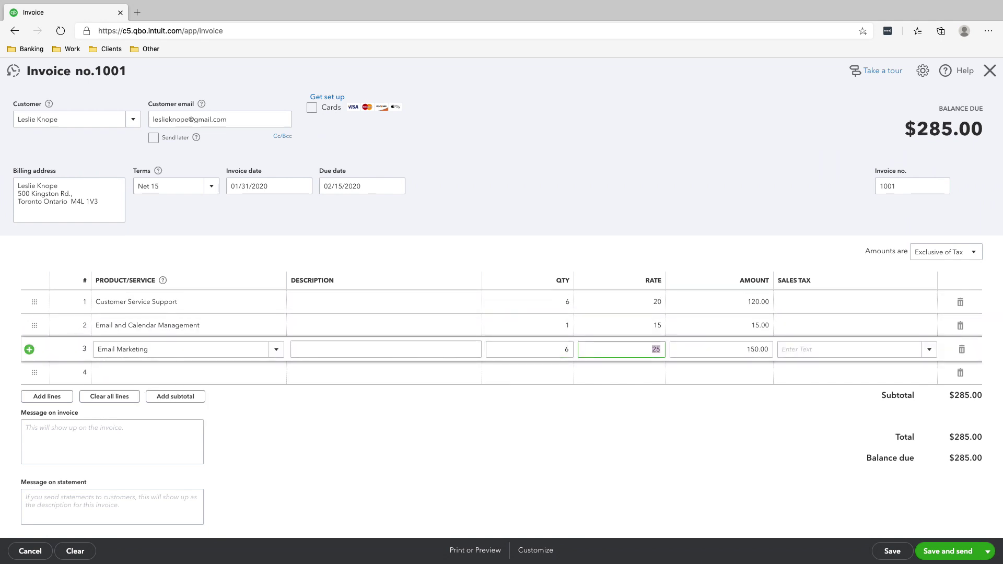
{"action": "left_click", "coordinate": [536, 325]}
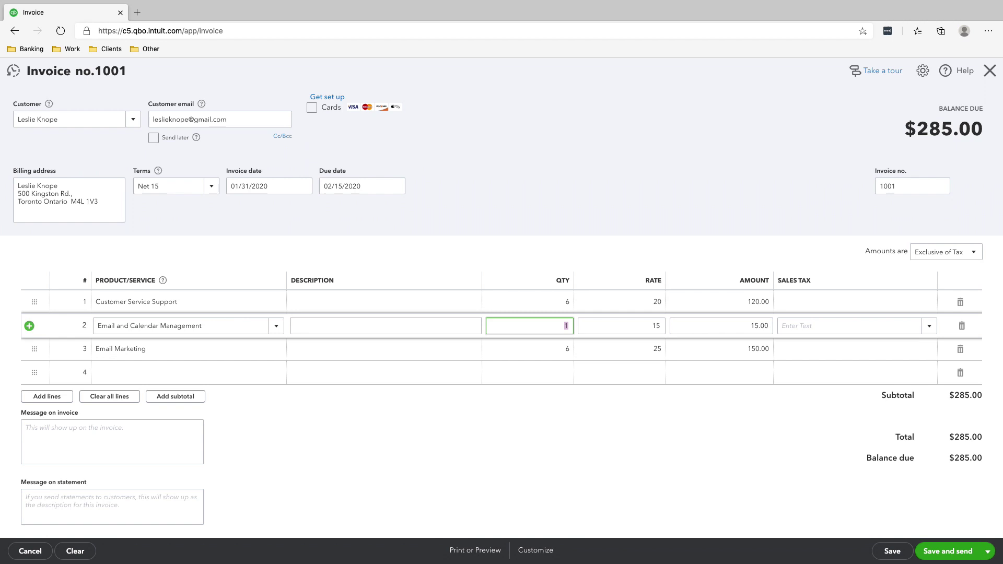
{"action": "type", "text": "5.06784"}
{"action": "key", "text": "Tab"}
{"action": "key", "text": "Return"}
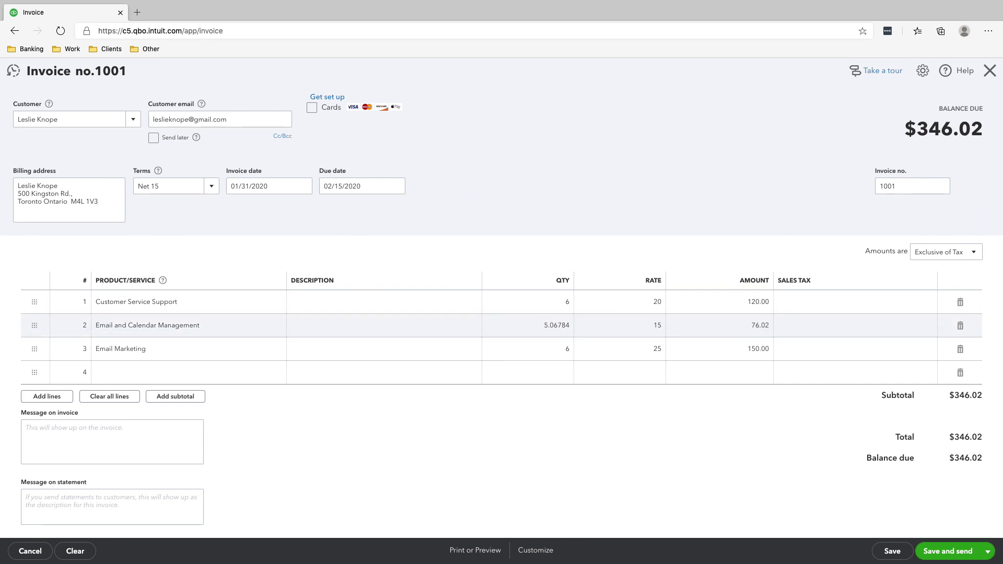
Apply HST ON (13%) sales tax to all three service lines, then save and close the invoice
{"action": "left_click", "coordinate": [857, 302]}
{"action": "left_click", "coordinate": [930, 302]}
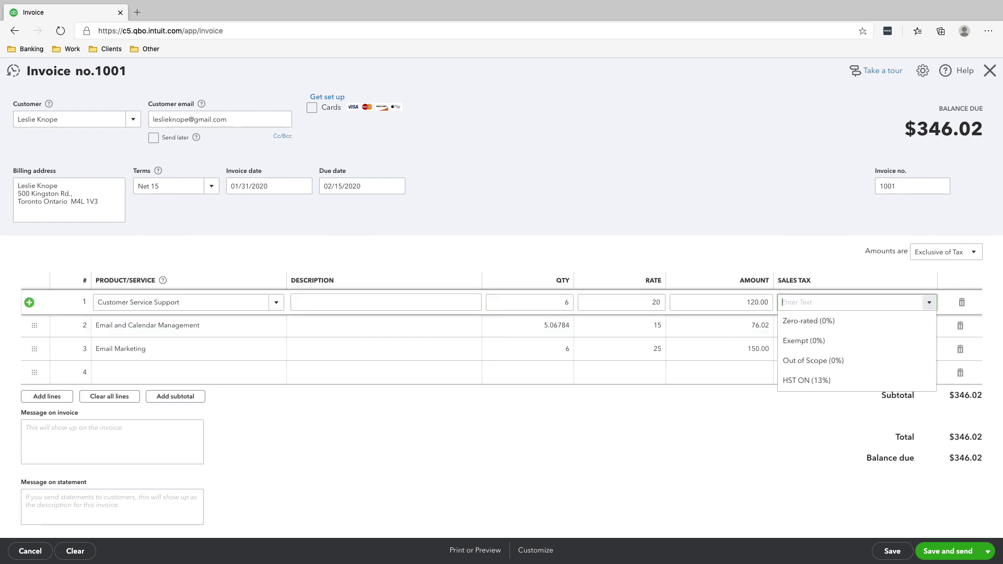
{"action": "left_click", "coordinate": [857, 380]}
{"action": "left_click", "coordinate": [857, 326]}
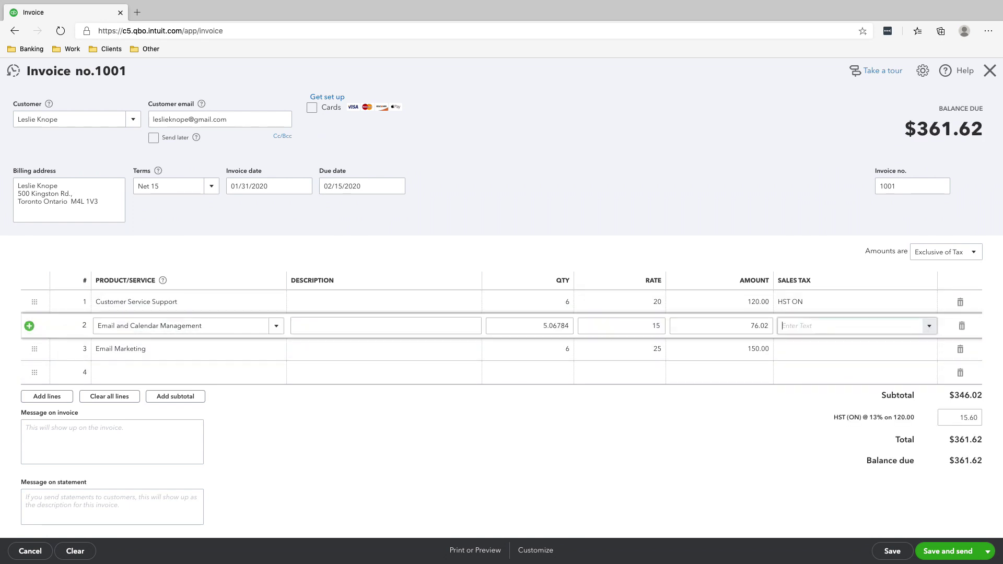
{"action": "left_click", "coordinate": [930, 326]}
{"action": "left_click", "coordinate": [857, 404]}
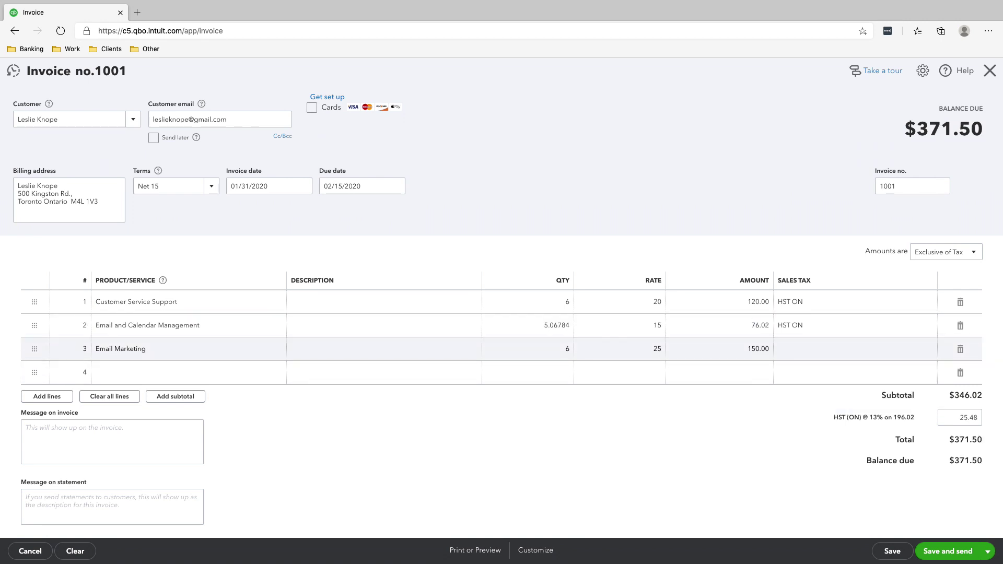
{"action": "left_click", "coordinate": [852, 348]}
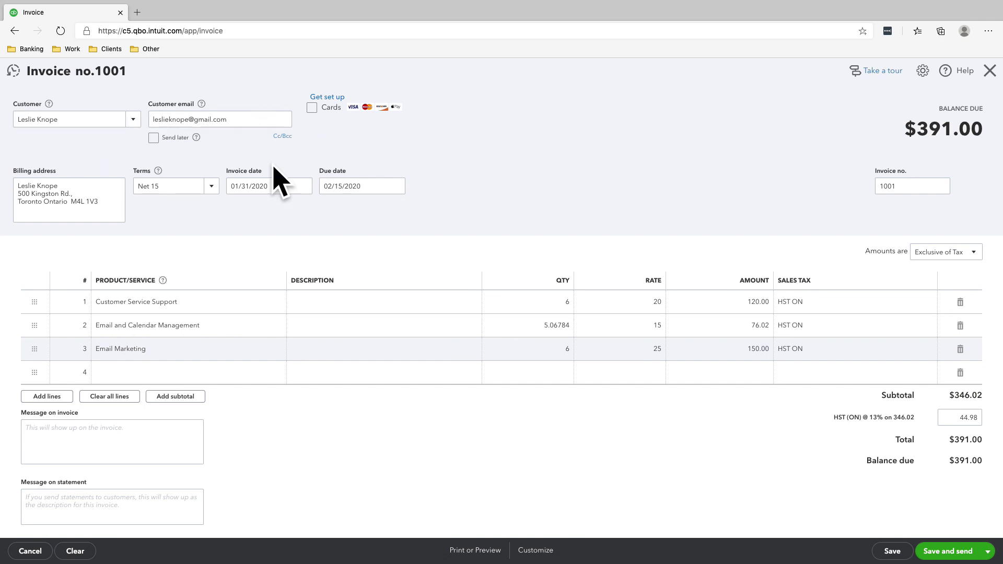
{"action": "left_click", "coordinate": [988, 552]}
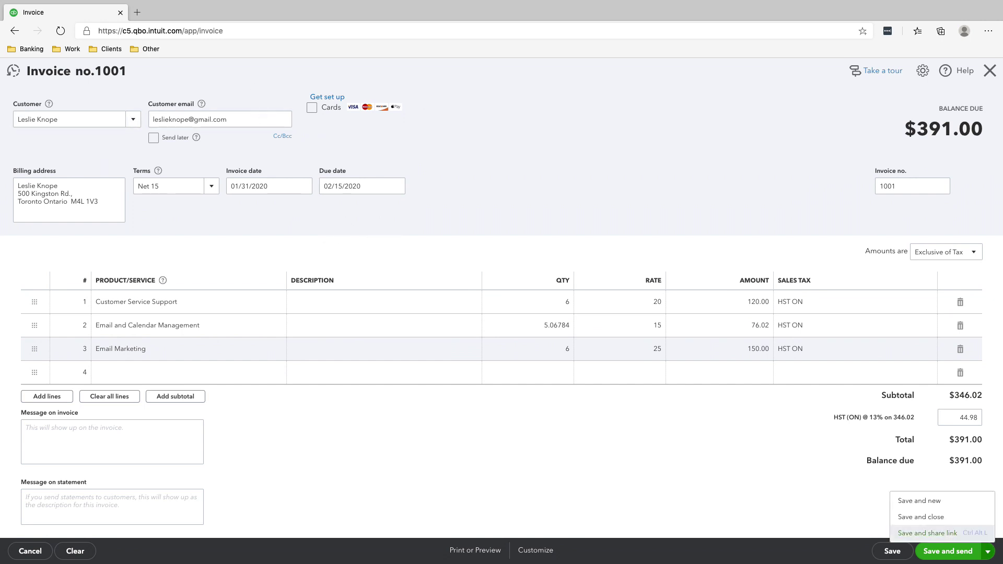
{"action": "left_click", "coordinate": [922, 516]}
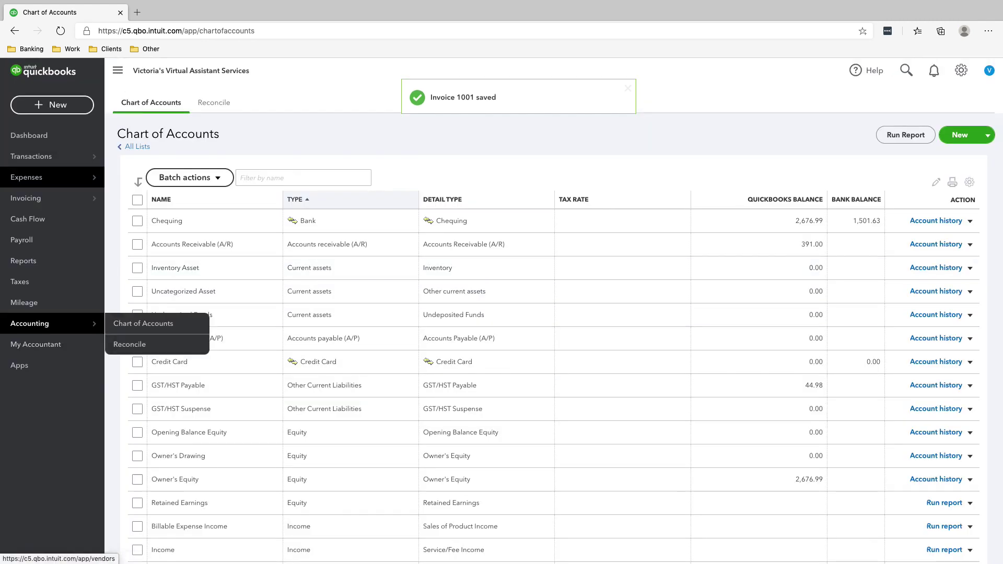
Open the list of invoices to review the status of the saved invoice
{"action": "mouse_move", "coordinate": [52, 198]}
{"action": "left_click", "coordinate": [130, 198]}
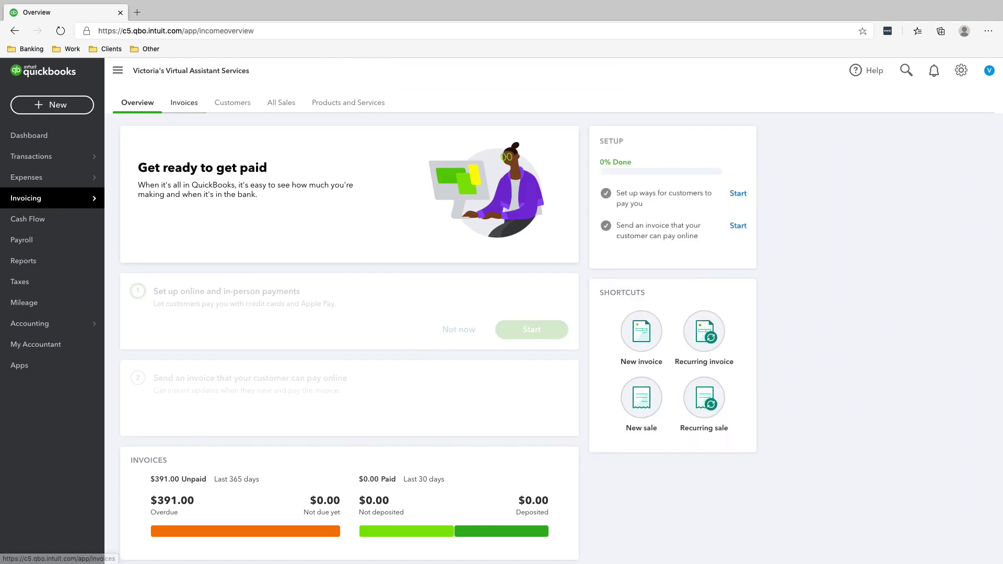
{"action": "left_click", "coordinate": [184, 103]}
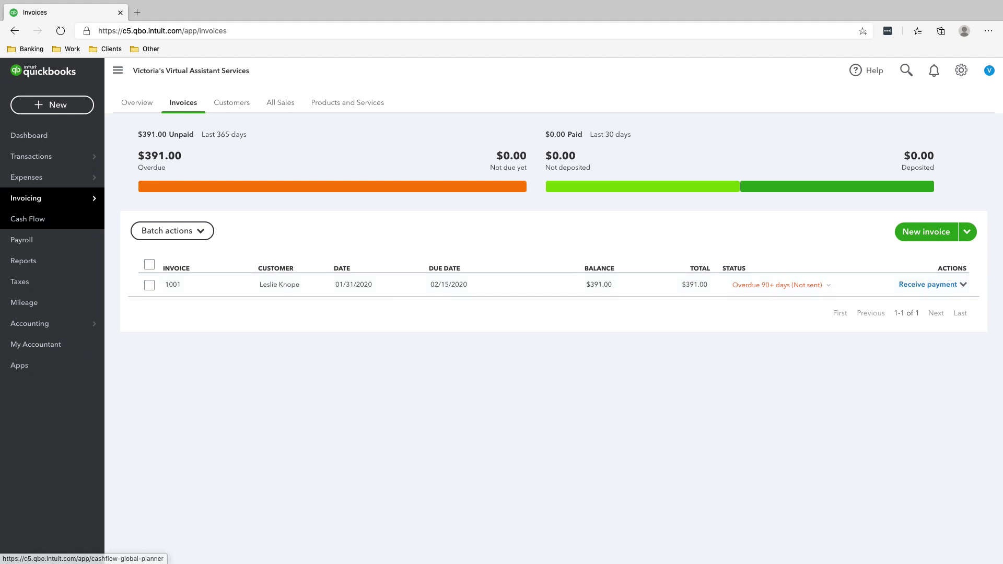
Run the Profit and Loss report for All Dates to check the income recorded from the invoice
{"action": "left_click", "coordinate": [24, 261]}
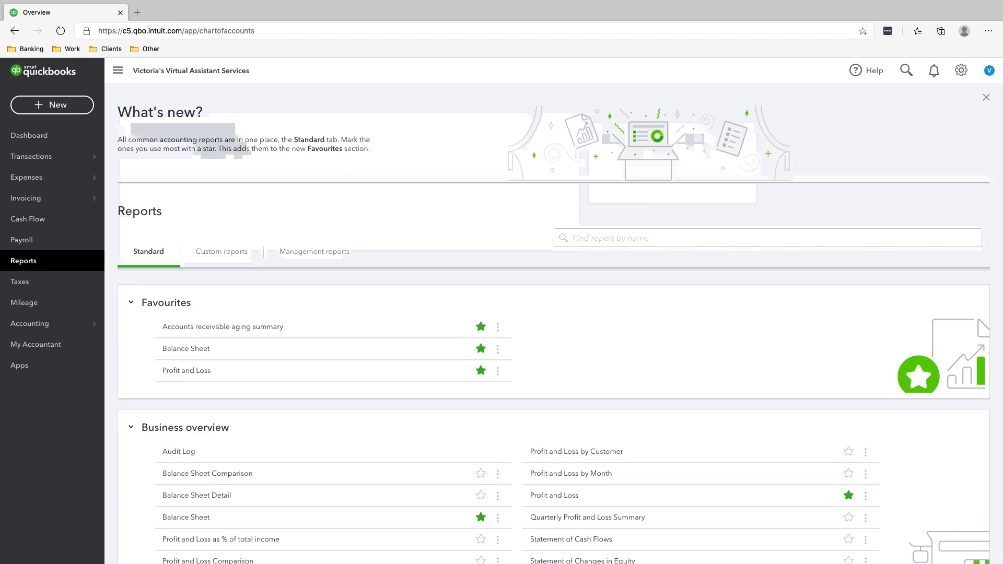
{"action": "scroll", "coordinate": [186, 284], "scroll_direction": "down", "scroll_amount": 2}
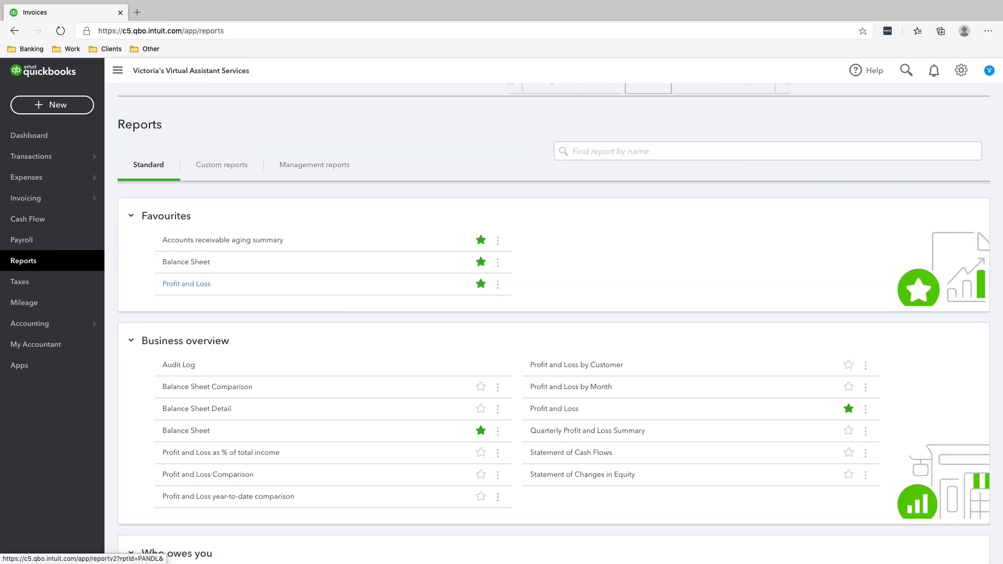
{"action": "left_click", "coordinate": [187, 284]}
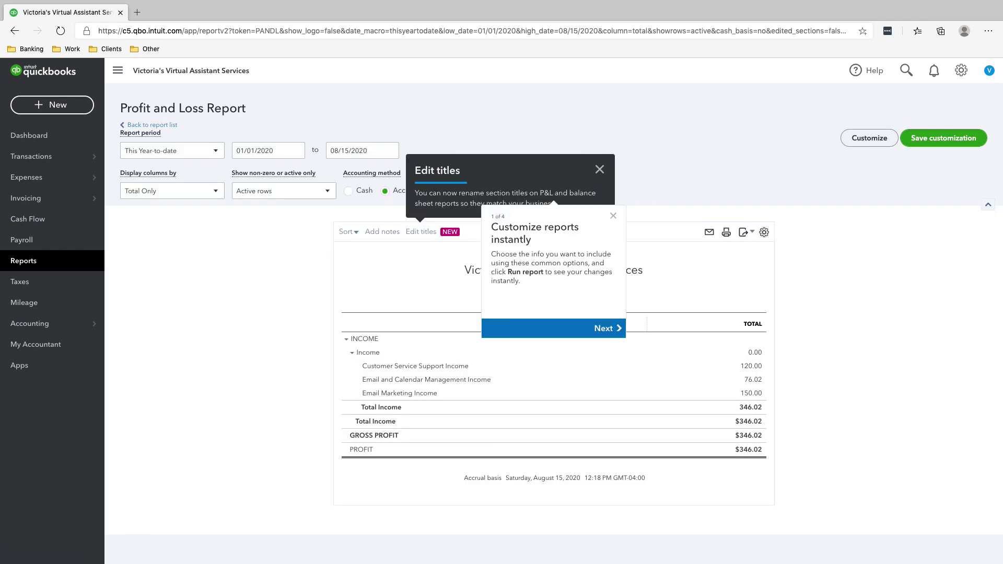
{"action": "left_click", "coordinate": [216, 151]}
{"action": "left_click", "coordinate": [142, 170]}
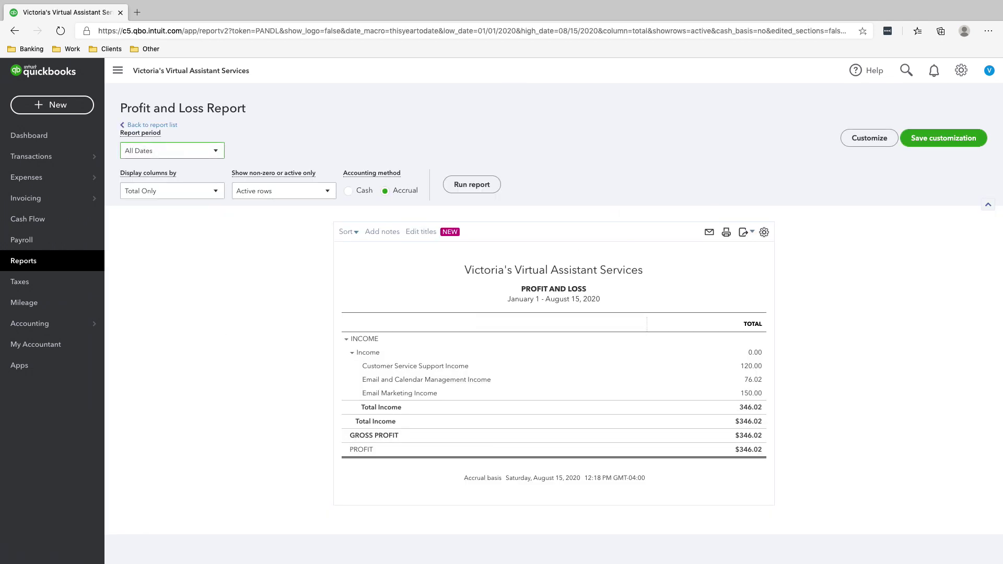
{"action": "left_click", "coordinate": [472, 185]}
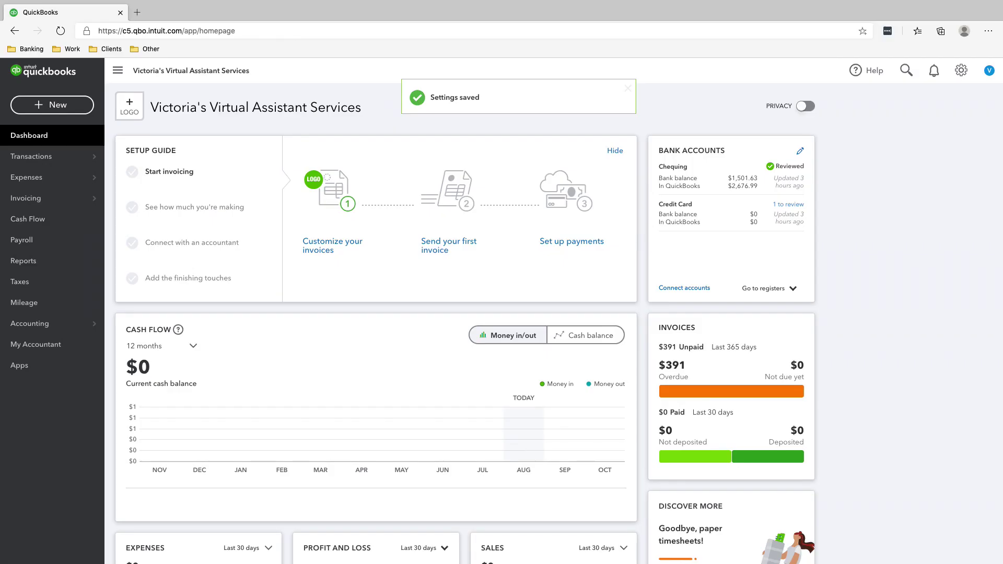
Create a new supplier bill and choose Bell as the supplier
{"action": "left_click", "coordinate": [52, 104]}
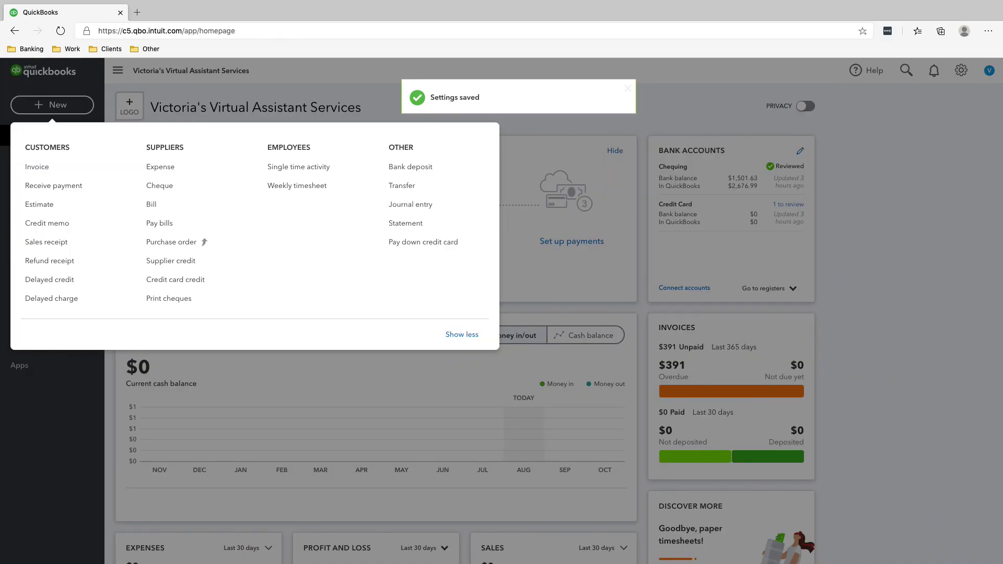
{"action": "left_click", "coordinate": [52, 105]}
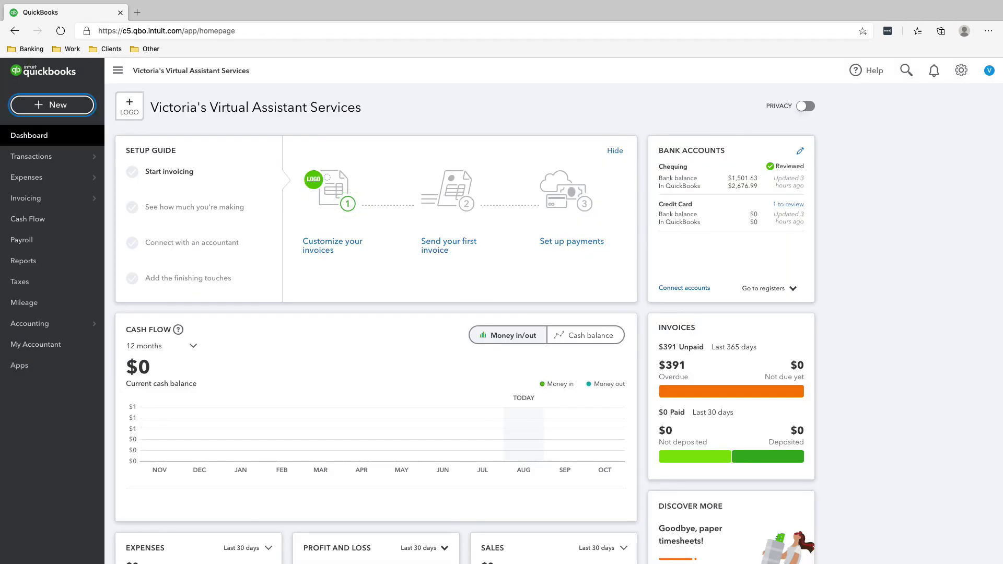
{"action": "left_click", "coordinate": [52, 105]}
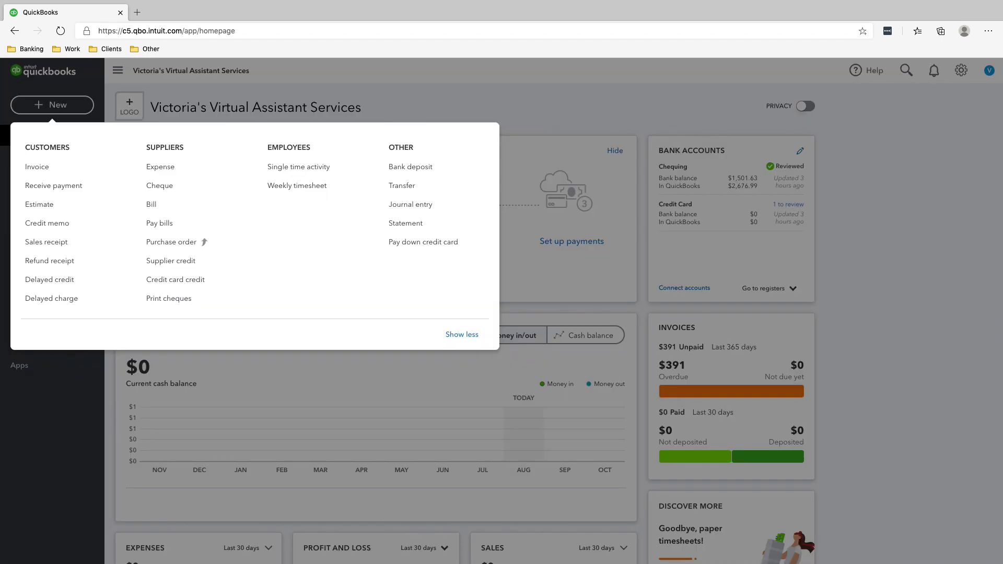
{"action": "left_click", "coordinate": [151, 205]}
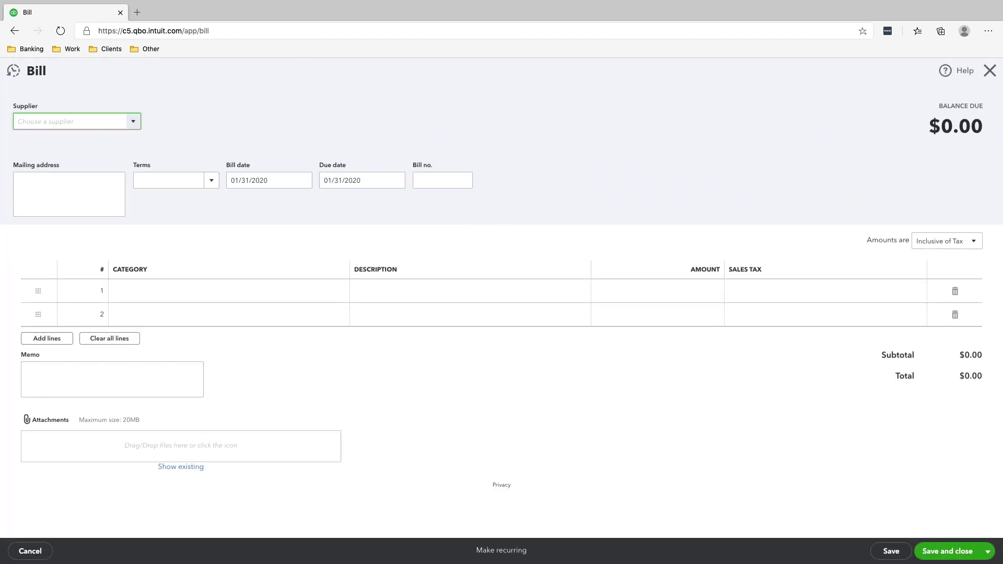
{"action": "type", "text": "Bell"}
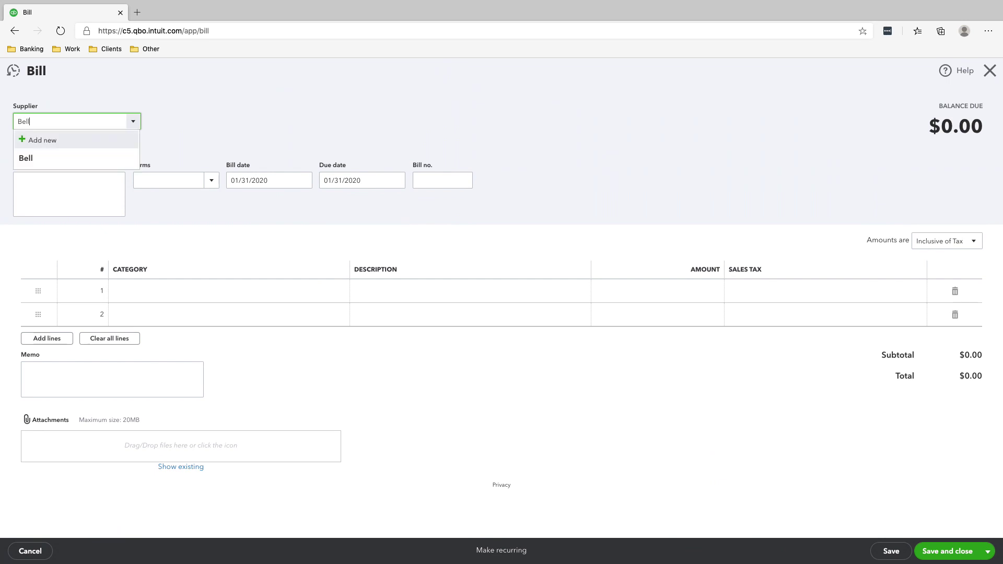
{"action": "key", "text": "Down"}
{"action": "key", "text": "Return"}
Set the first bill line's category to Telephone and Internet Expenses under Utilities
{"action": "left_click", "coordinate": [225, 291]}
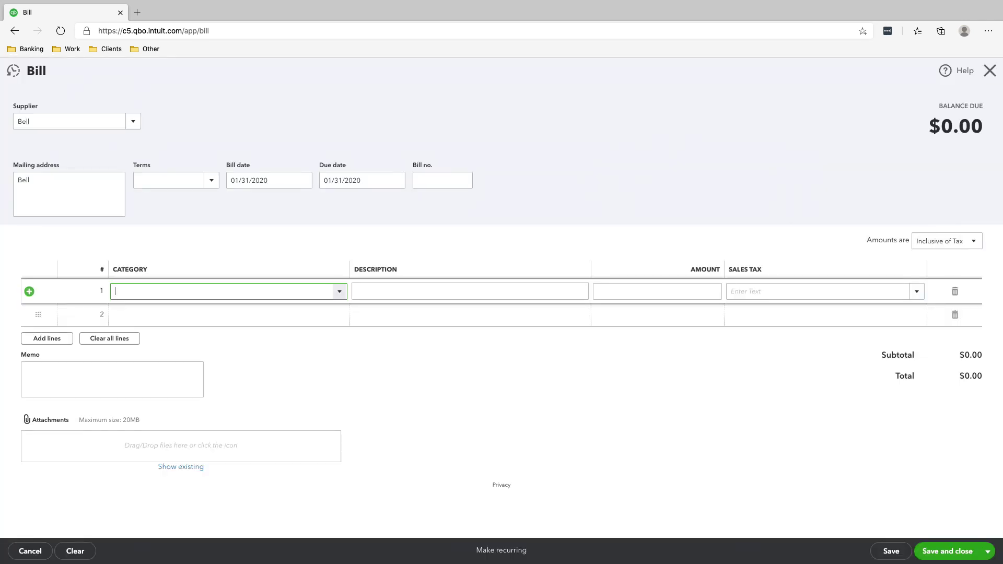
{"action": "type", "text": "telep"}
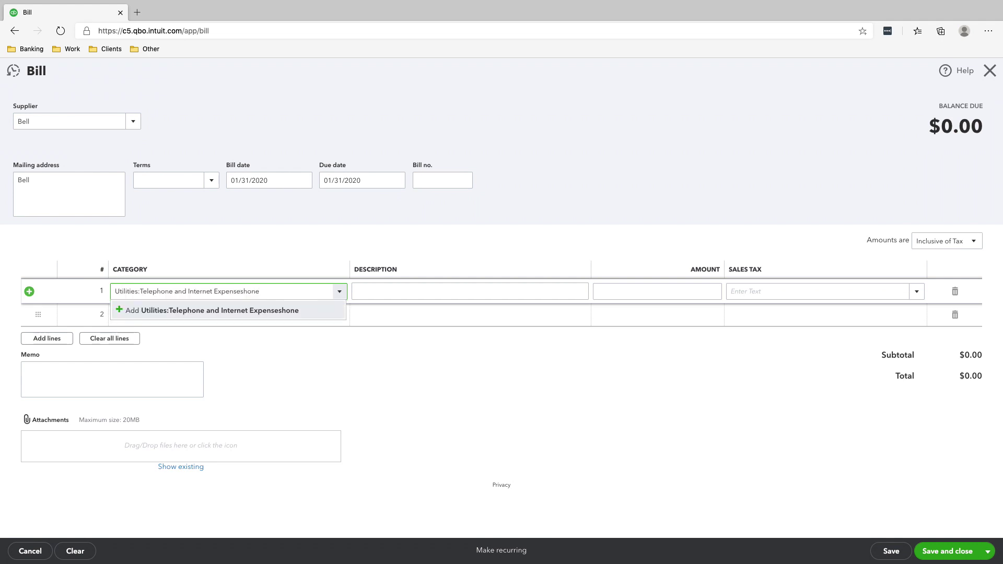
{"action": "key", "text": "BackSpace"}
{"action": "key", "text": "BackSpace"}
{"action": "key", "text": "BackSpace"}
{"action": "key", "text": "BackSpace"}
{"action": "key", "text": "BackSpace"}
{"action": "key", "text": "BackSpace"}
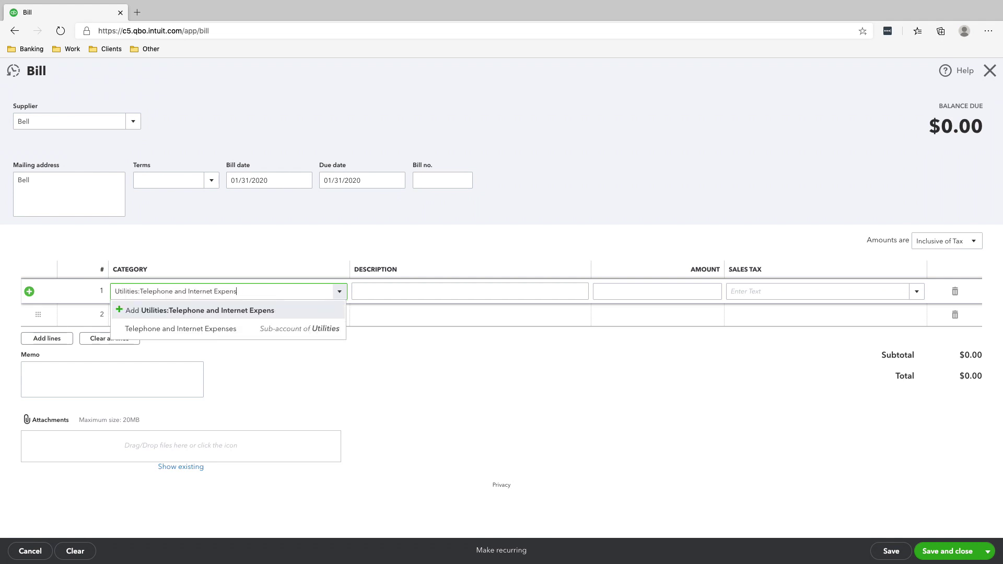
{"action": "left_click", "coordinate": [225, 325]}
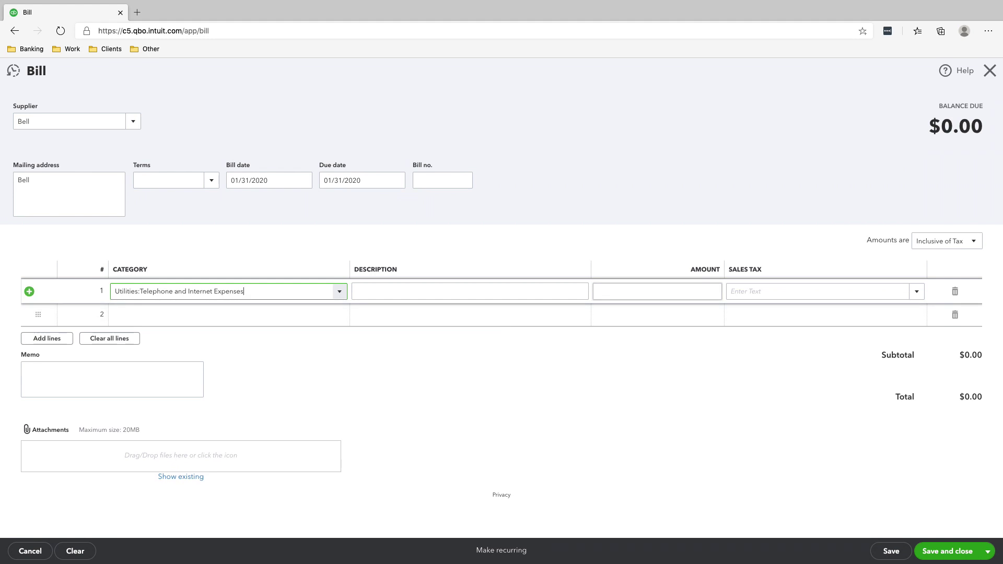
Enter an amount of 55.98 on the telephone line and apply HST ON sales tax
{"action": "left_click", "coordinate": [657, 291]}
{"action": "type", "text": "55.98"}
{"action": "key", "text": "Tab"}
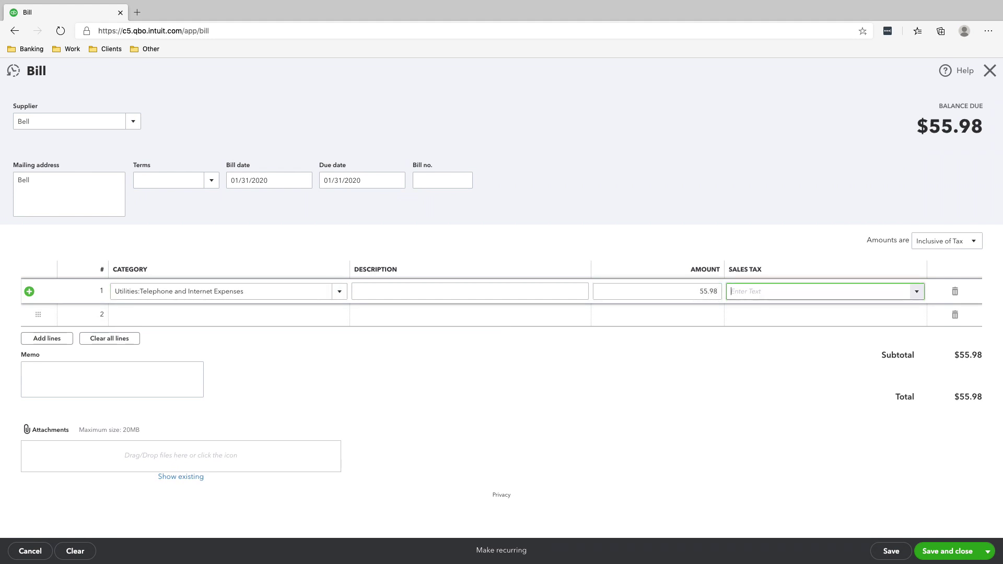
{"action": "key", "text": "Down"}
{"action": "key", "text": "Down"}
{"action": "key", "text": "Down"}
{"action": "key", "text": "Down"}
{"action": "key", "text": "Down"}
{"action": "key", "text": "Return"}
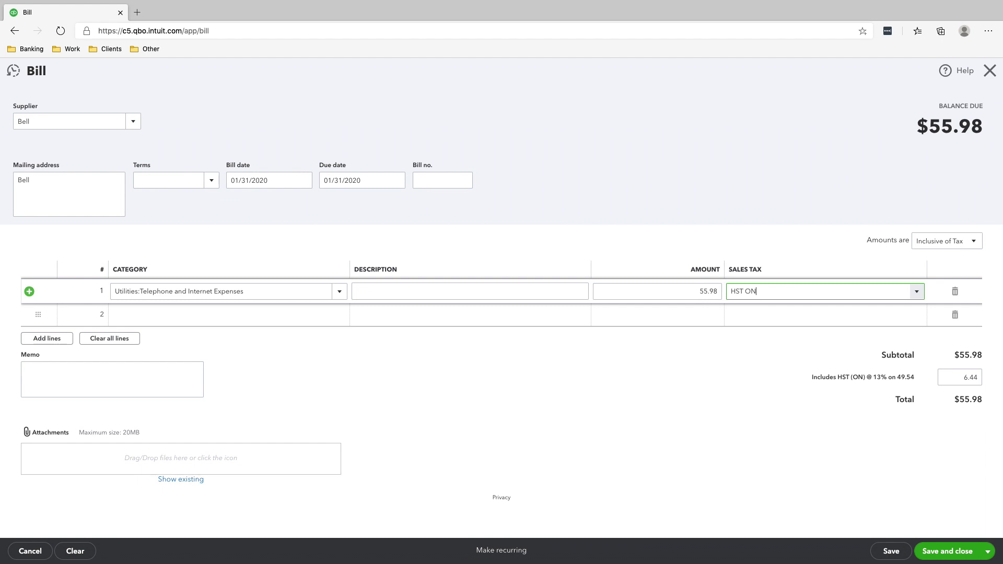
Switch the bill's amounts to Exclusive of Tax and enter 55.98 as the telephone line's amount
{"action": "left_click", "coordinate": [973, 241]}
{"action": "key", "text": "Return"}
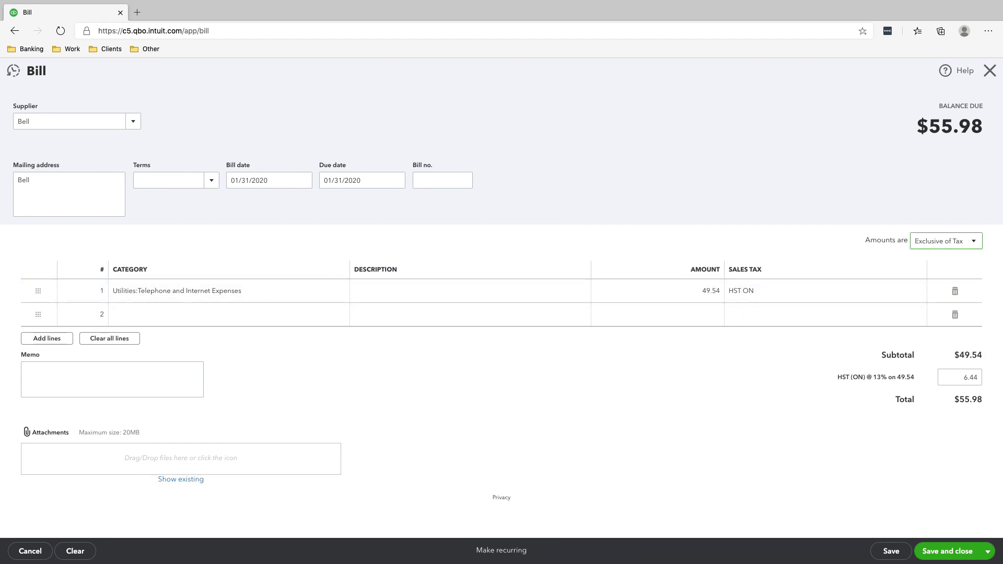
{"action": "left_click", "coordinate": [686, 291]}
{"action": "type", "text": "55"}
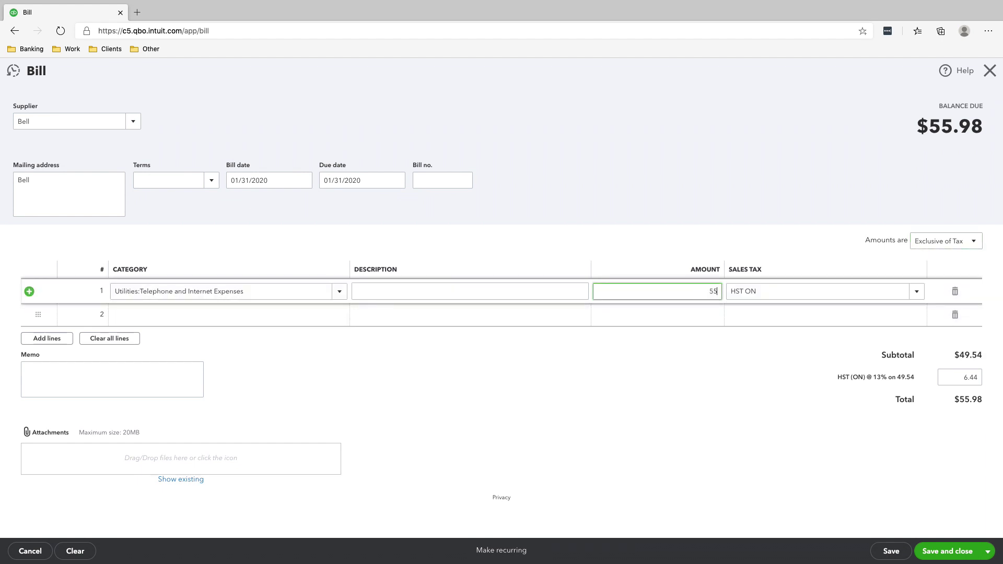
{"action": "type", "text": ".98"}
{"action": "key", "text": "Tab"}
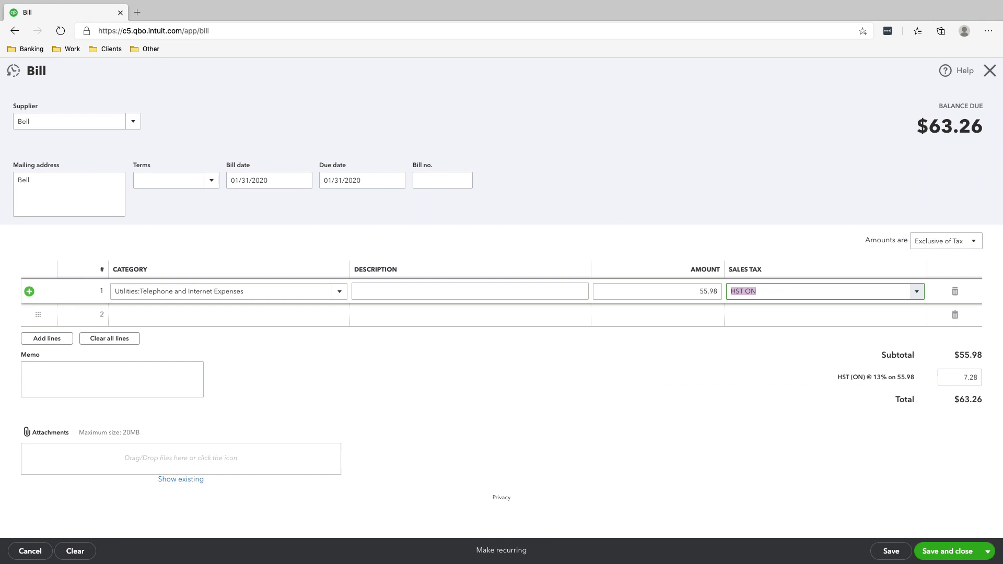
Set the bill's amounts to Inclusive of Tax with 55.98 on the telephone line, then save and close the bill
{"action": "left_click", "coordinate": [974, 241]}
{"action": "left_click", "coordinate": [947, 276]}
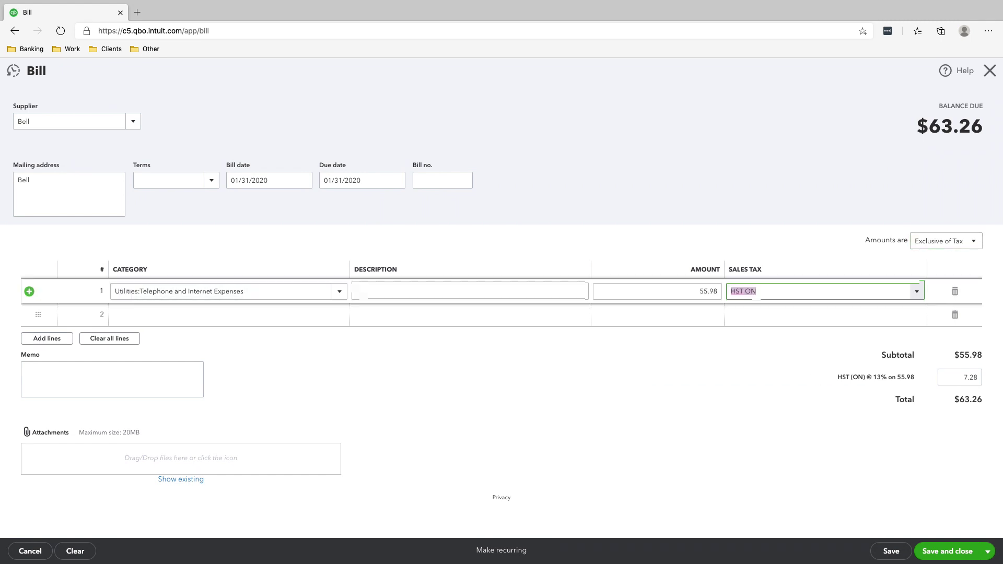
{"action": "left_click", "coordinate": [657, 315]}
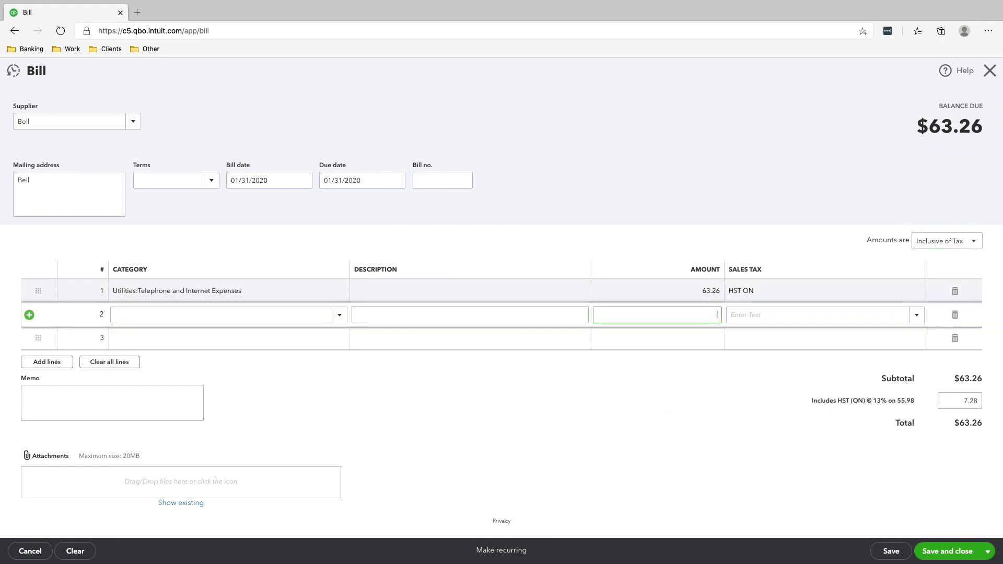
{"action": "left_click", "coordinate": [658, 291]}
{"action": "left_click", "coordinate": [657, 315]}
{"action": "left_click", "coordinate": [657, 291]}
{"action": "type", "text": "55.98"}
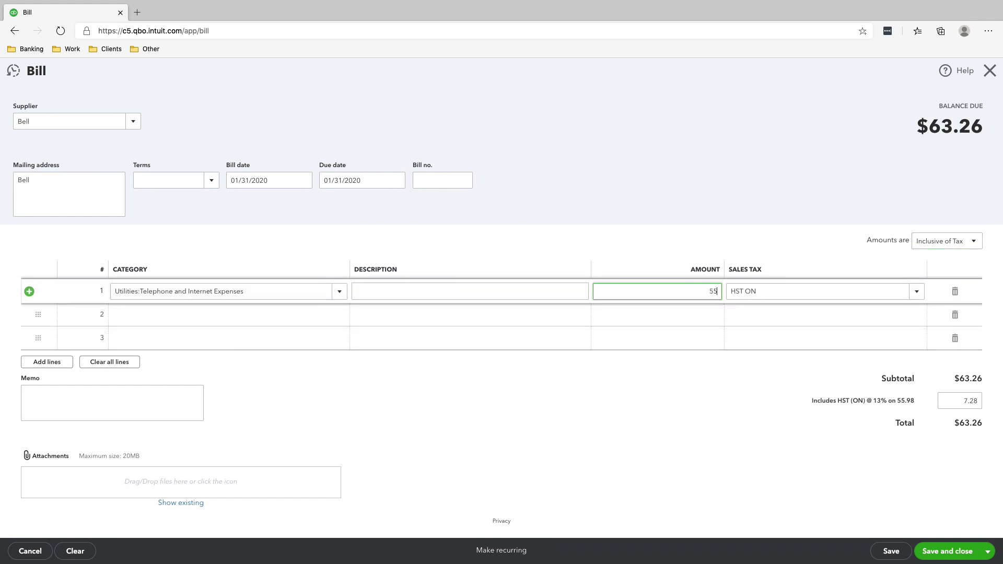
{"action": "key", "text": "Tab"}
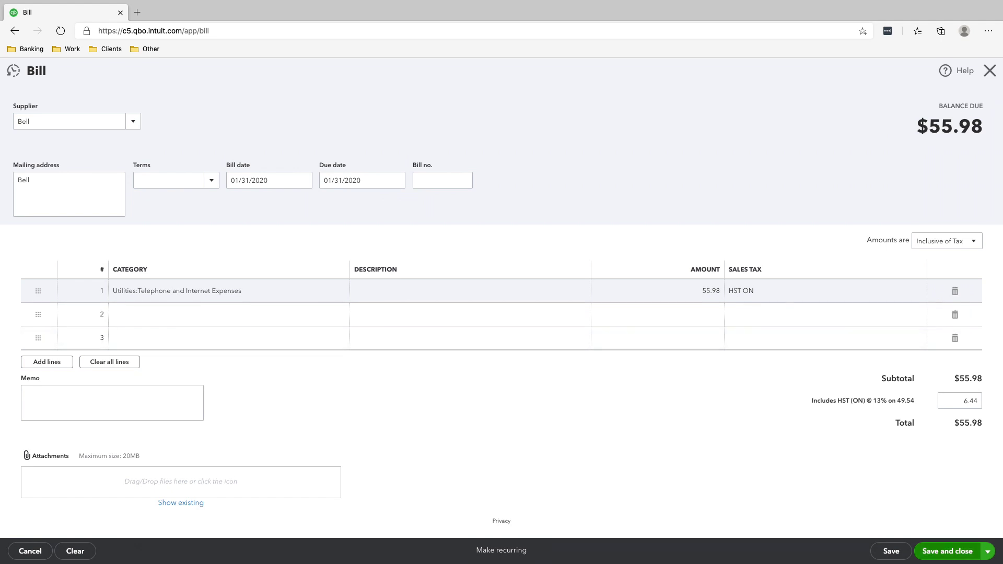
{"action": "left_click", "coordinate": [947, 551]}
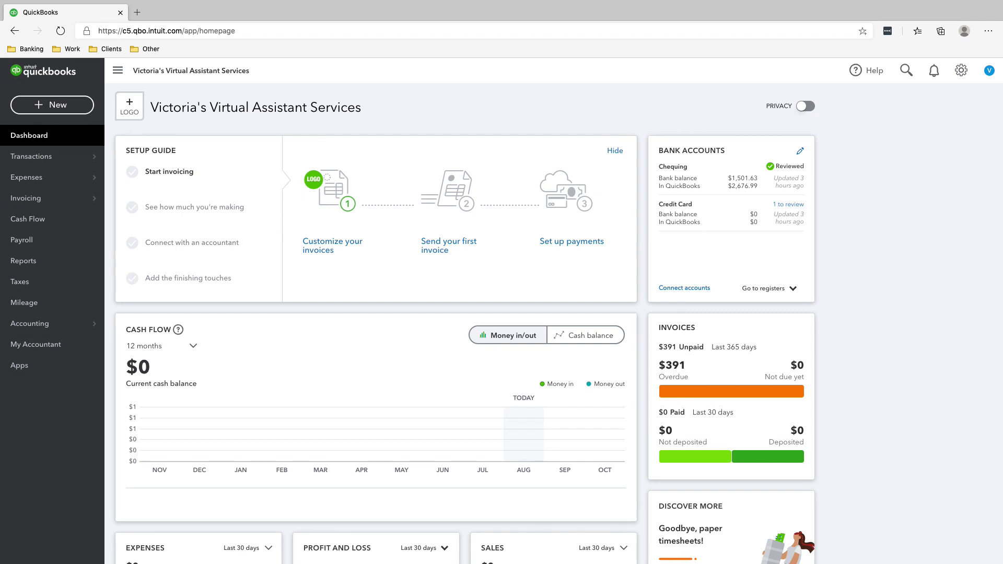
Create a new expense paid from Chequing and add Sonnet as a new payee
{"action": "left_click", "coordinate": [52, 104]}
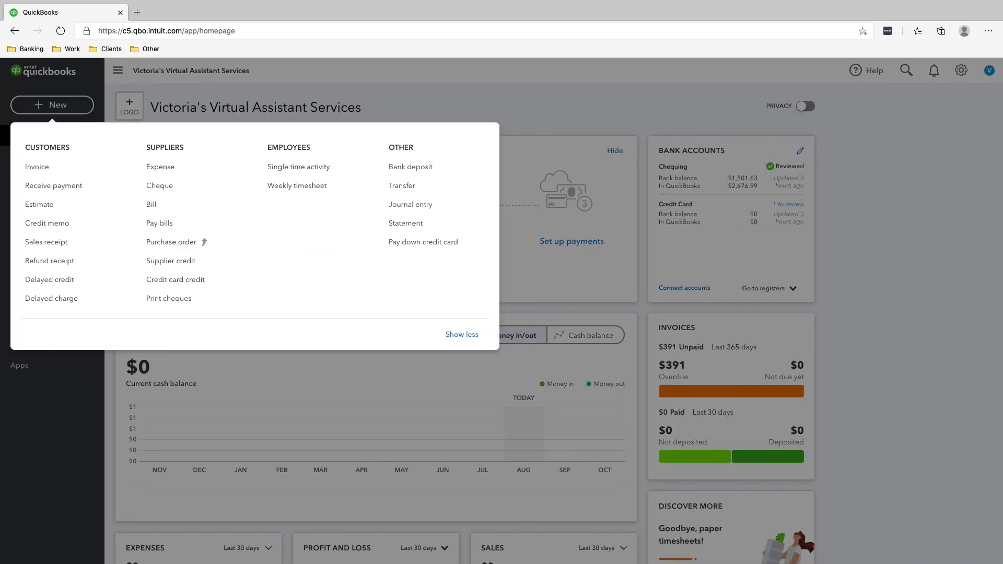
{"action": "left_click", "coordinate": [161, 166]}
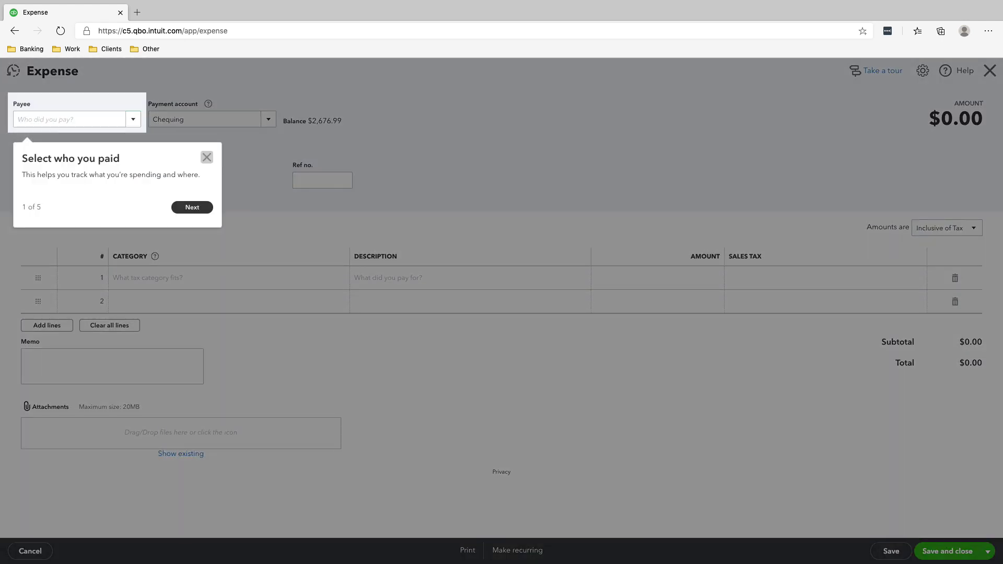
{"action": "left_click", "coordinate": [206, 157]}
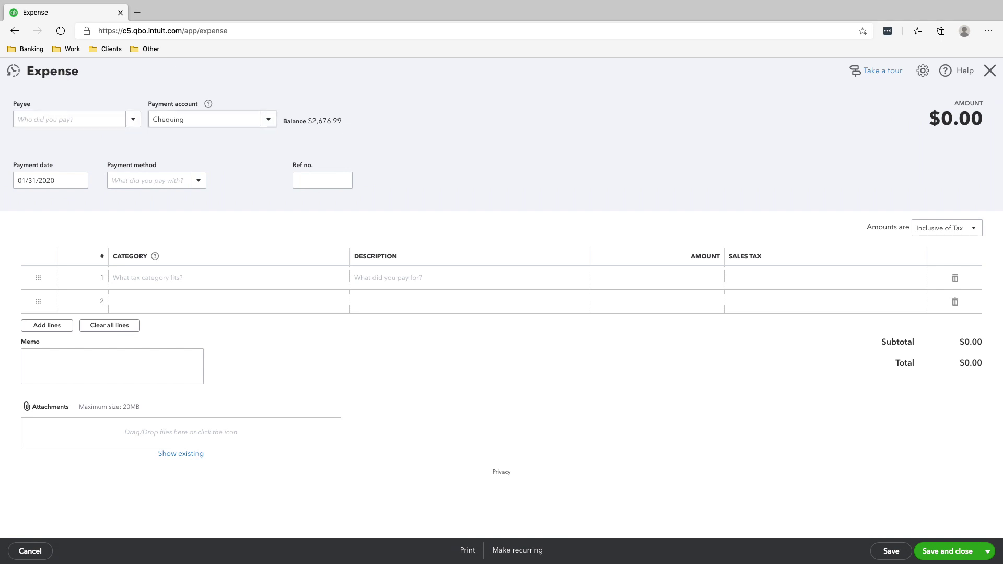
{"action": "left_click", "coordinate": [73, 120]}
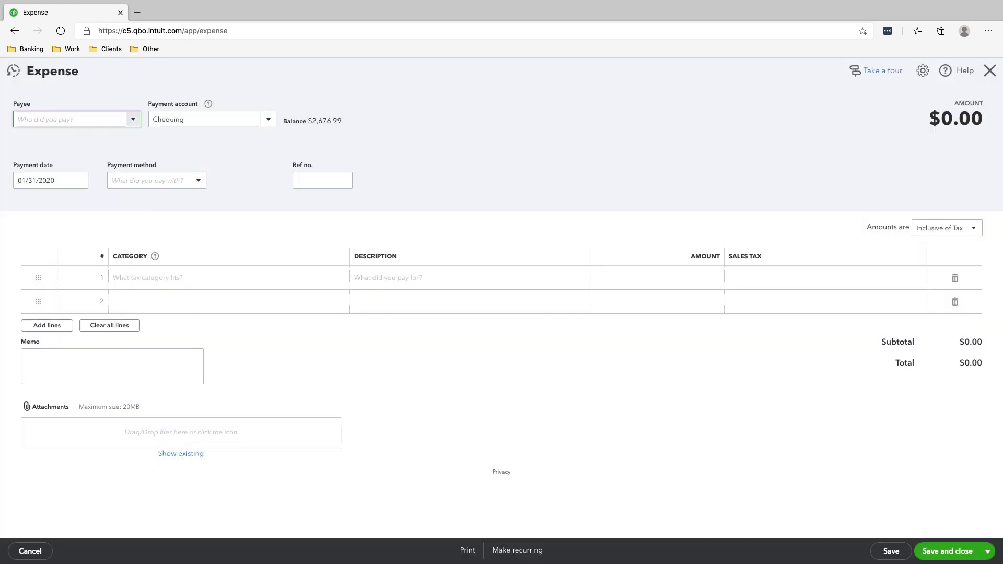
{"action": "type", "text": "Sonnet"}
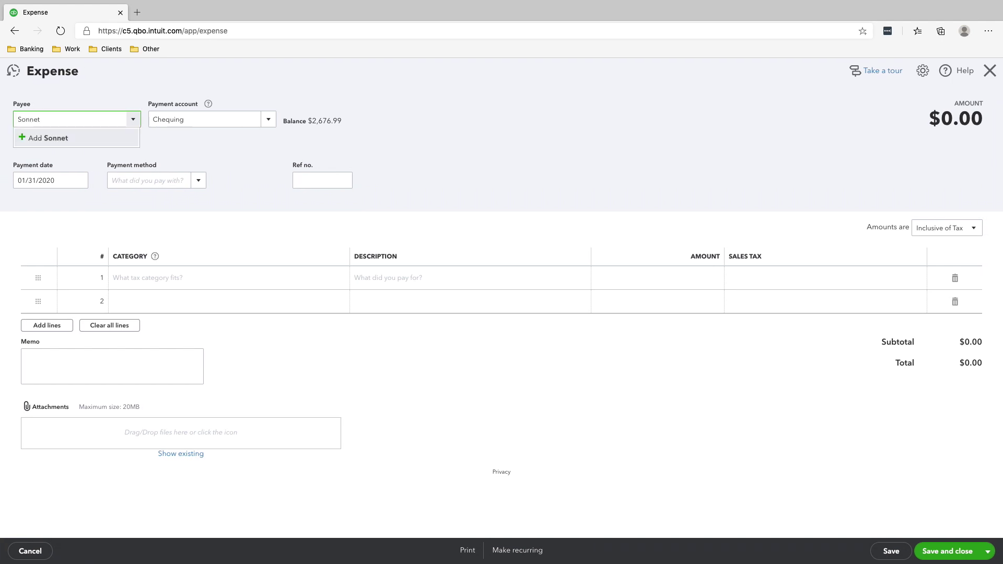
{"action": "key", "text": "Tab"}
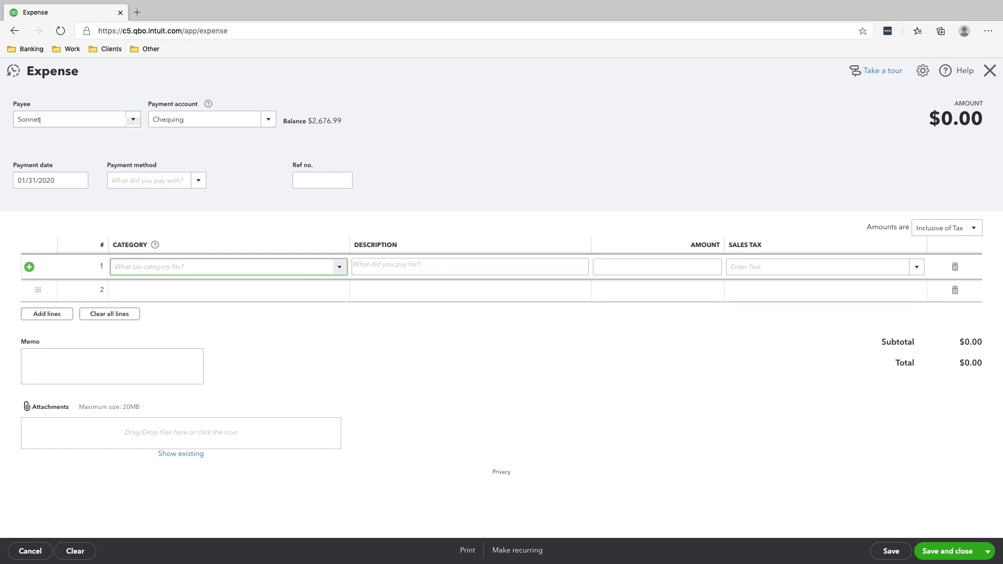
Start adding a new expense account for the expense's first line and set its detail type to Insurance
{"action": "type", "text": "insur"}
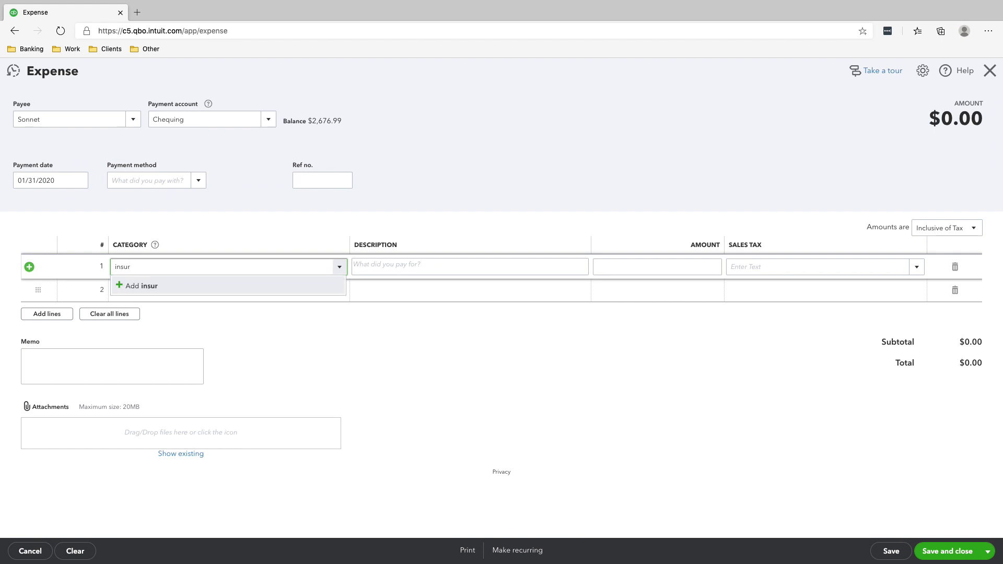
{"action": "key", "text": "Tab"}
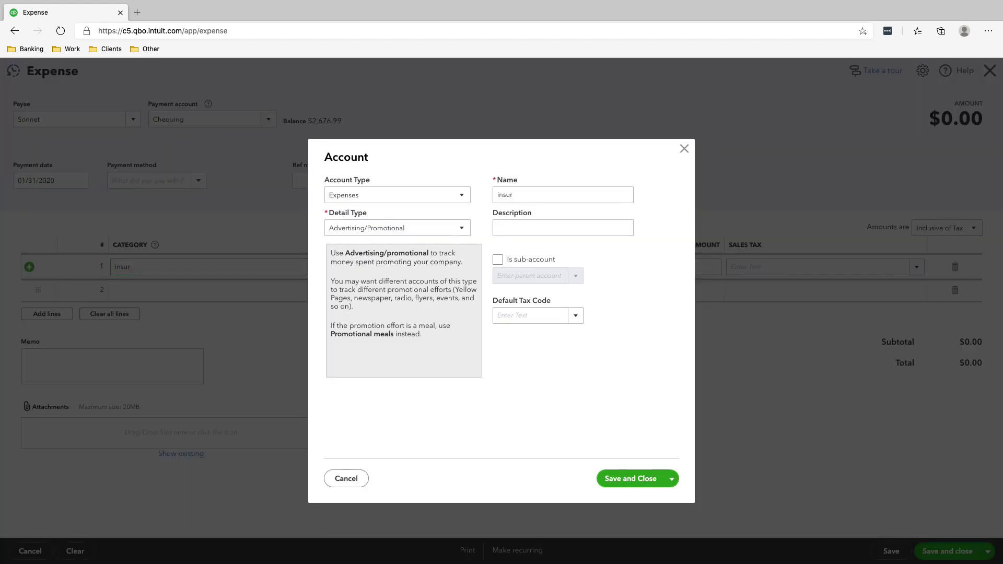
{"action": "key", "text": "Tab"}
{"action": "left_click", "coordinate": [462, 228]}
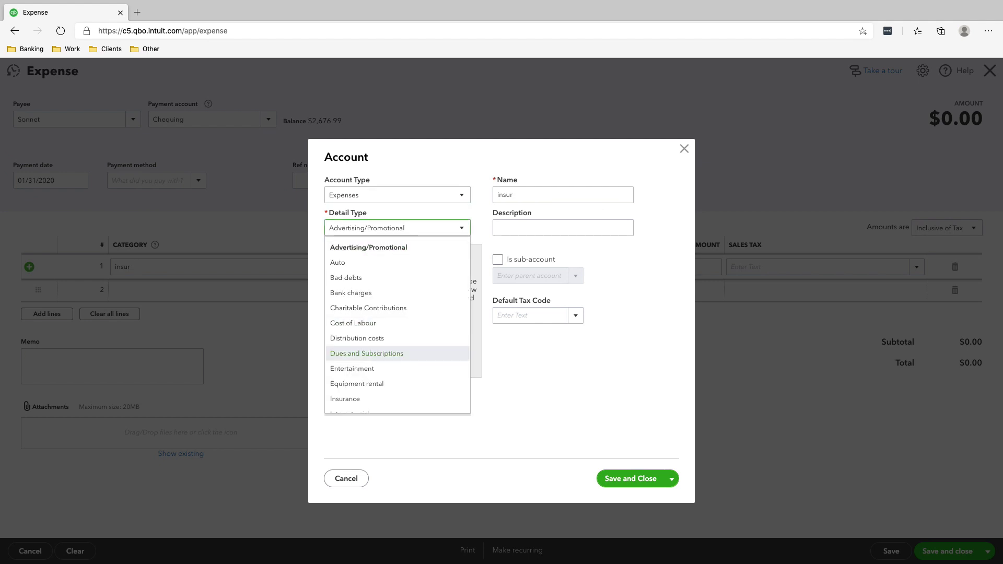
{"action": "scroll", "coordinate": [398, 350], "scroll_direction": "down", "scroll_amount": 1}
{"action": "left_click", "coordinate": [346, 377]}
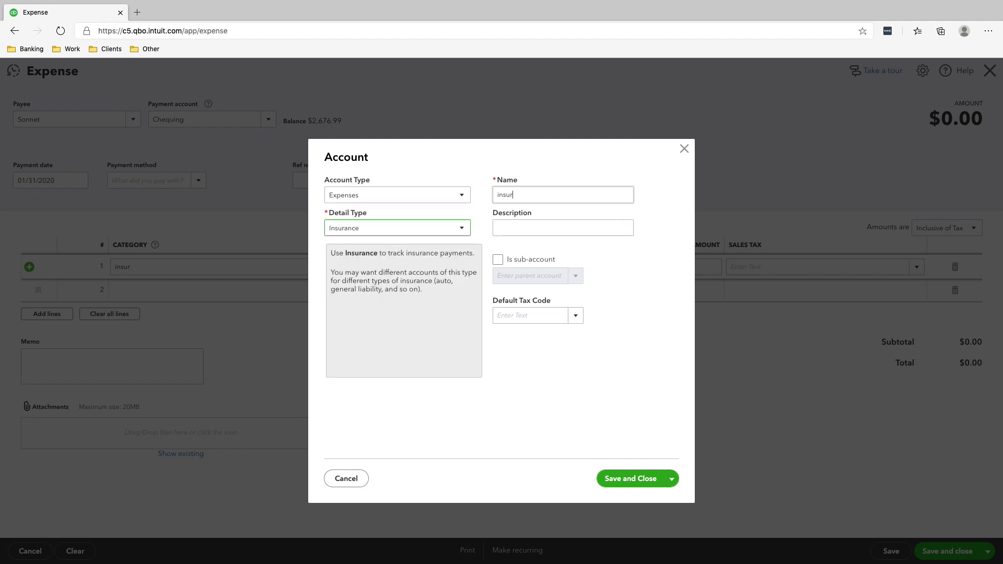
Name the account Insurance Expense, give it the default tax code Zero-rated, and save and close it
{"action": "double_click", "coordinate": [505, 195]}
{"action": "type", "text": "Insuranc"}
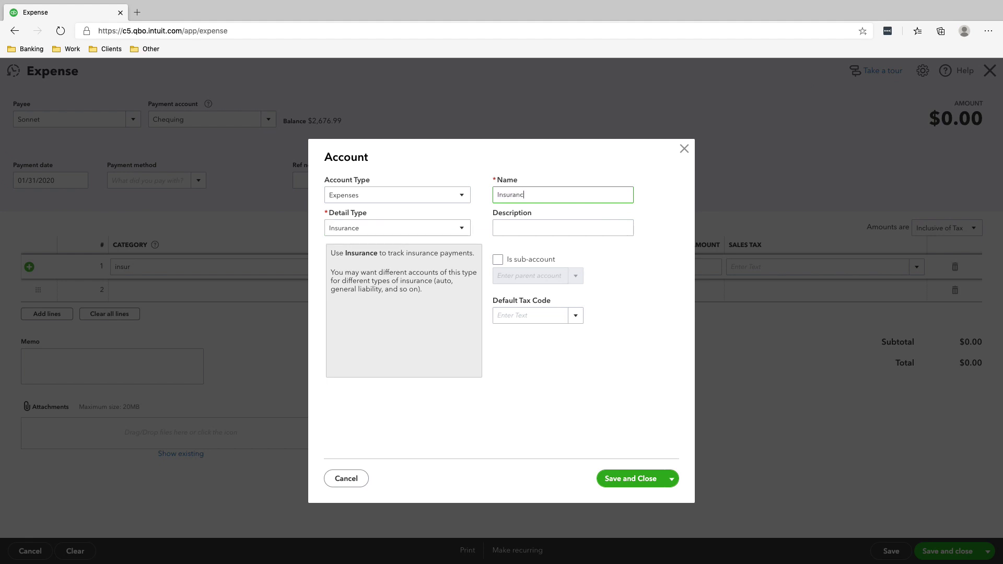
{"action": "type", "text": "e Expense"}
{"action": "left_click", "coordinate": [575, 315]}
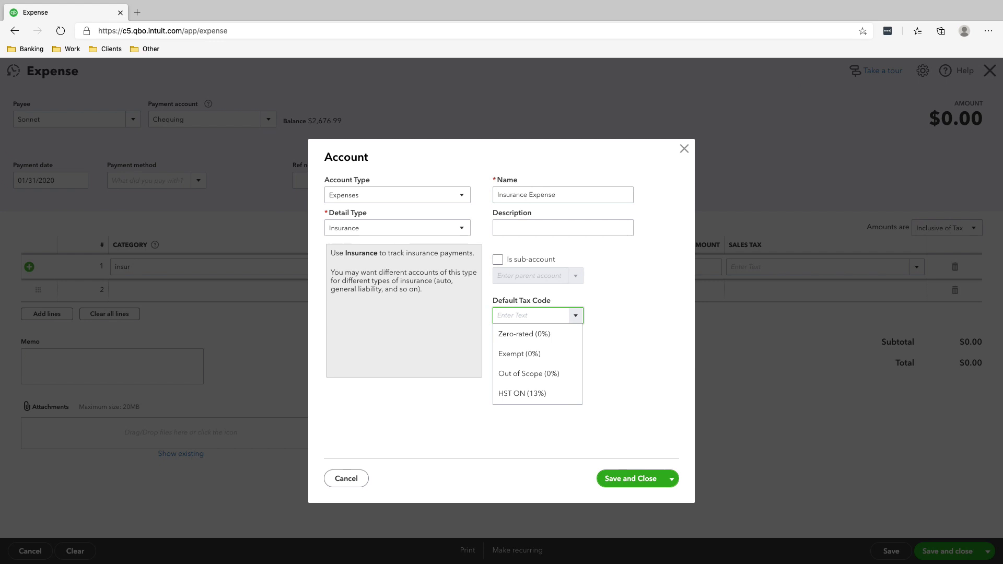
{"action": "left_click", "coordinate": [524, 334]}
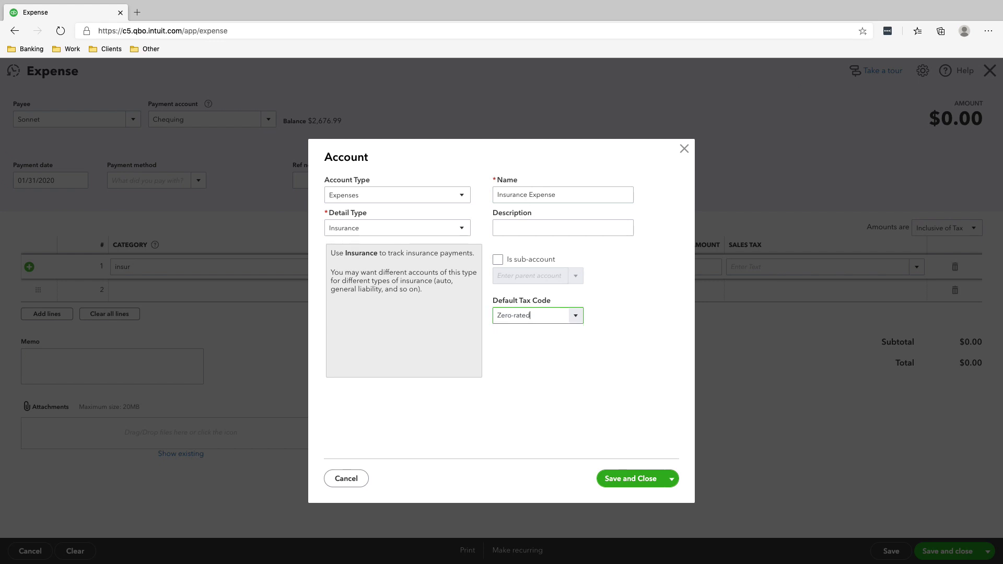
{"action": "left_click", "coordinate": [631, 479]}
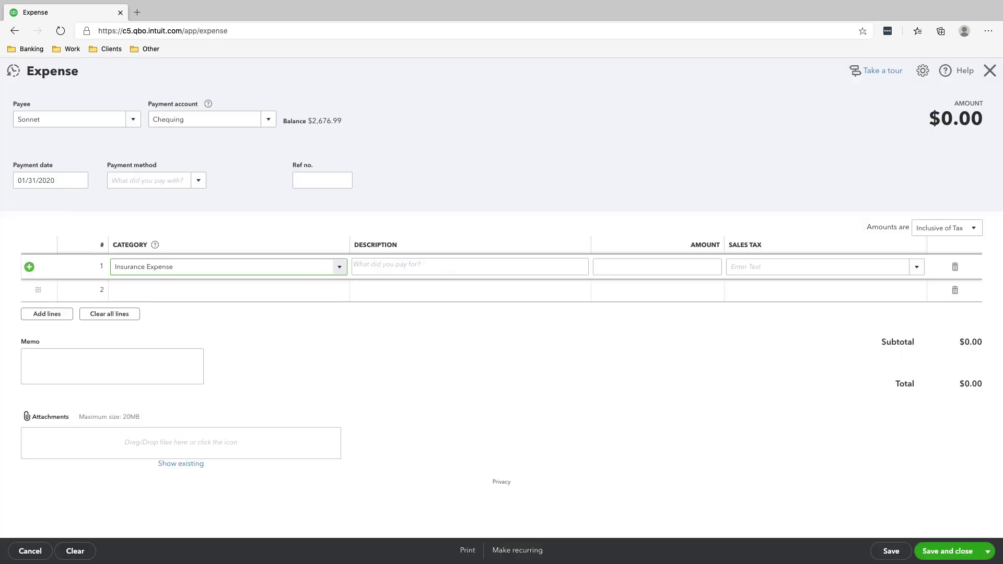
Enter an amount of 40.23 on the Insurance Expense line and apply Zero-rated sales tax
{"action": "left_click", "coordinate": [679, 267]}
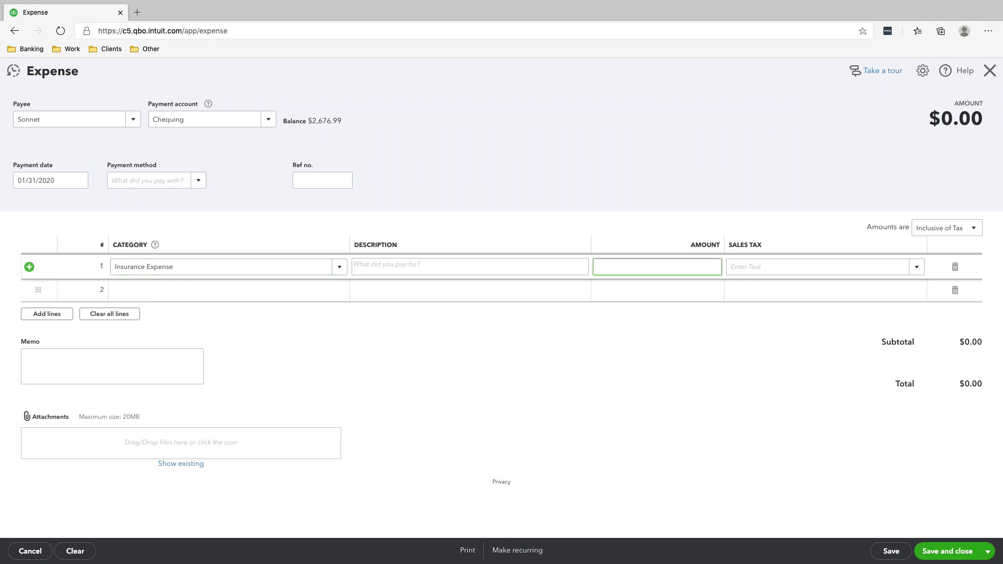
{"action": "type", "text": "40.23"}
{"action": "key", "text": "Tab"}
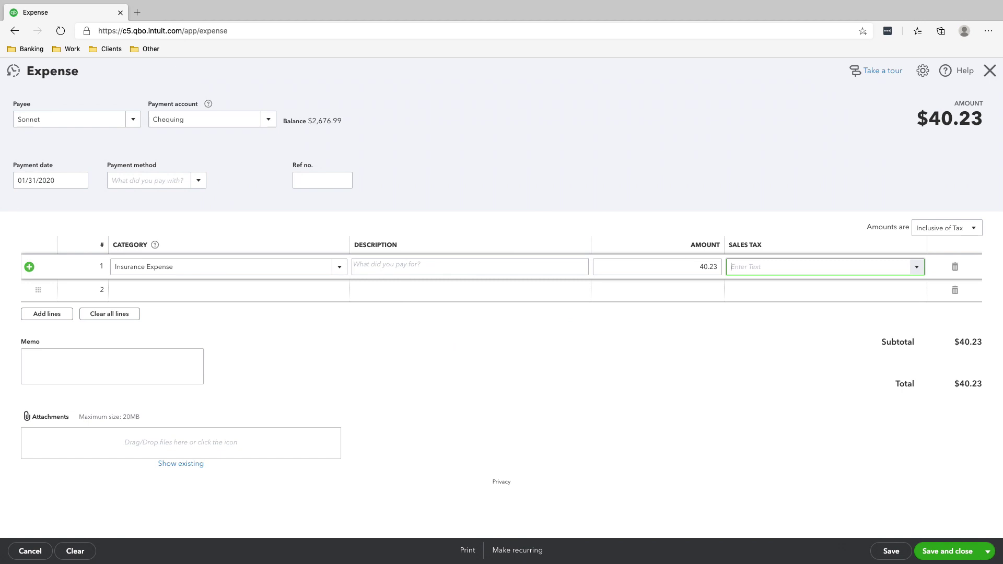
{"action": "left_click", "coordinate": [917, 267]}
{"action": "left_click", "coordinate": [889, 285]}
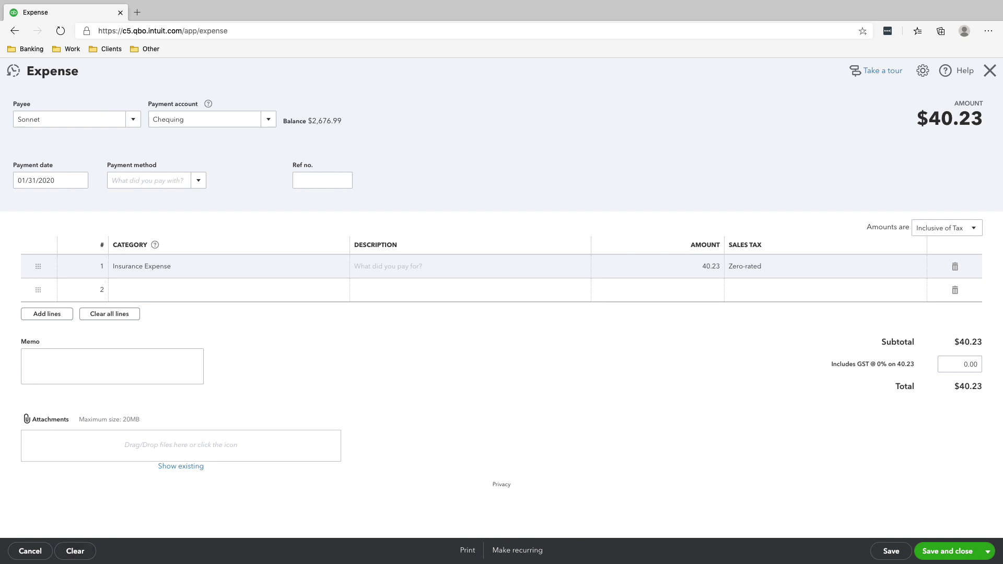
Advance the expense's payment date to 02/03/2020, then save and close the expense
{"action": "left_click", "coordinate": [50, 180]}
{"action": "type", "text": "+++"}
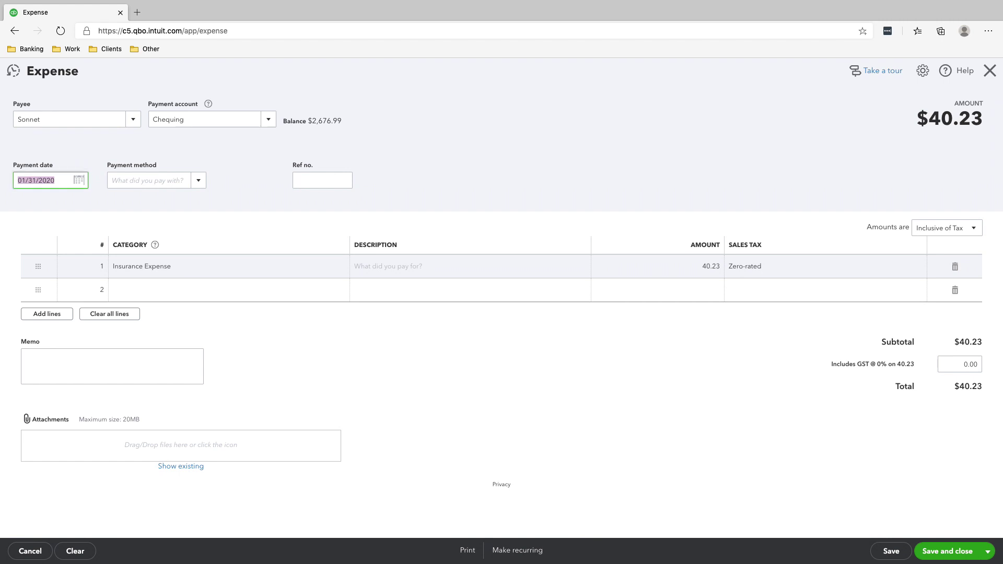
{"action": "left_click", "coordinate": [948, 552]}
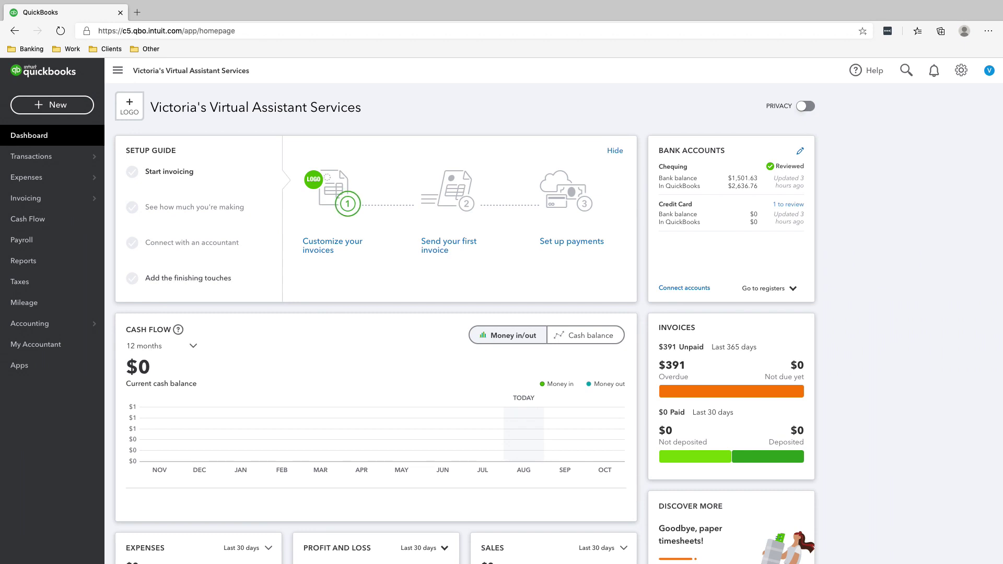
Receive the full 391.00 payment for invoice 1001 into Chequing, dated 02/12/2020, then save and close it
{"action": "mouse_move", "coordinate": [47, 198]}
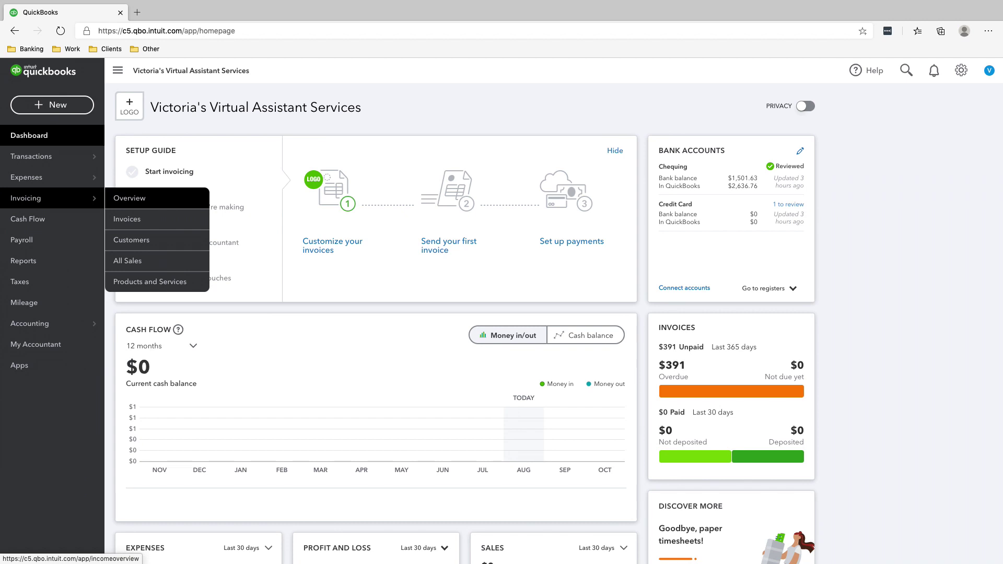
{"action": "left_click", "coordinate": [129, 198]}
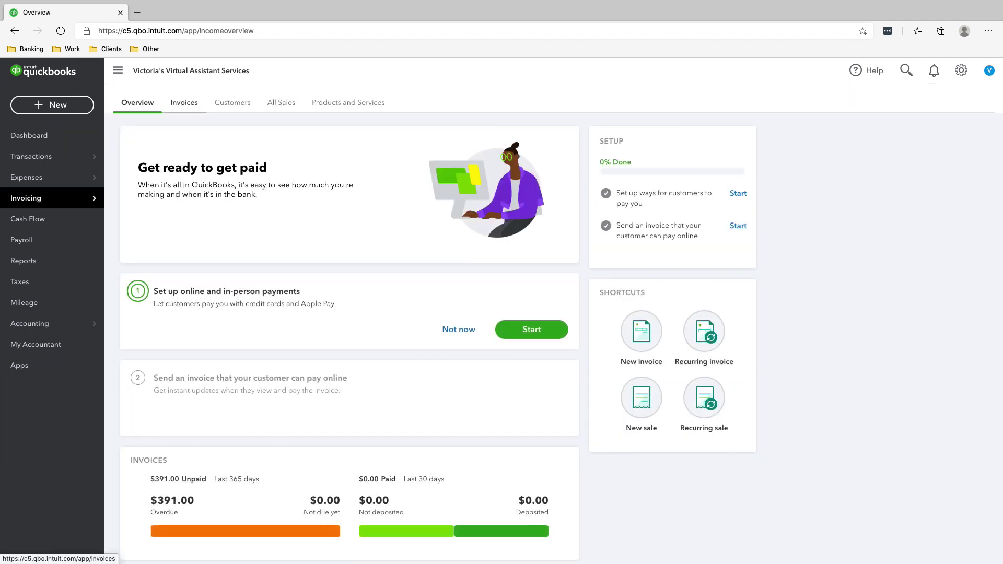
{"action": "left_click", "coordinate": [184, 103]}
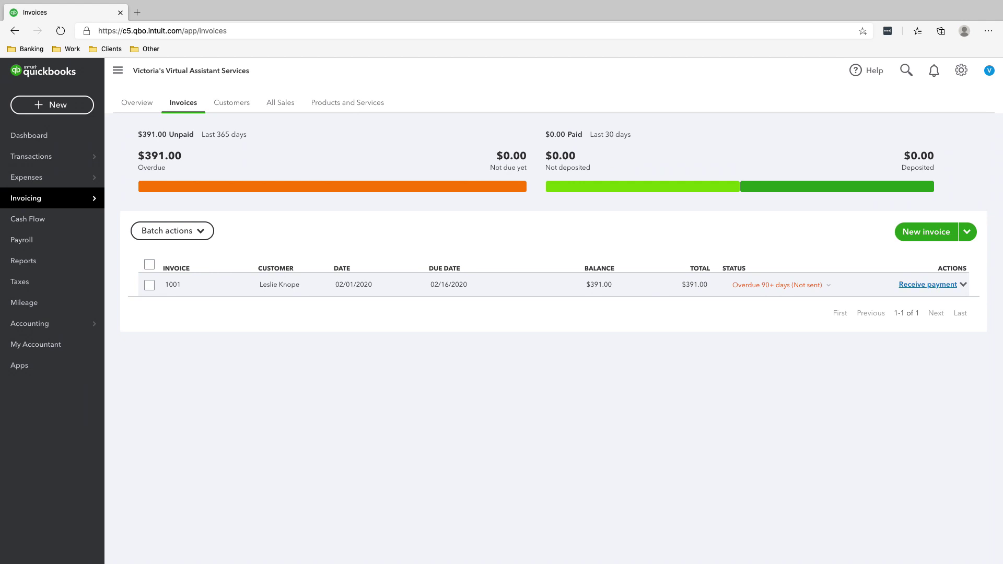
{"action": "left_click", "coordinate": [928, 284]}
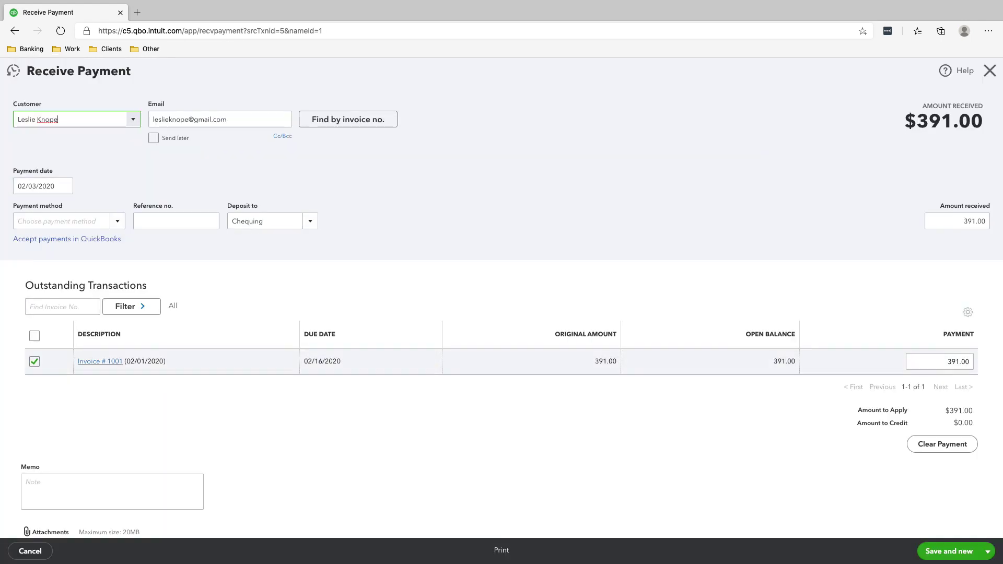
{"action": "left_click", "coordinate": [63, 186]}
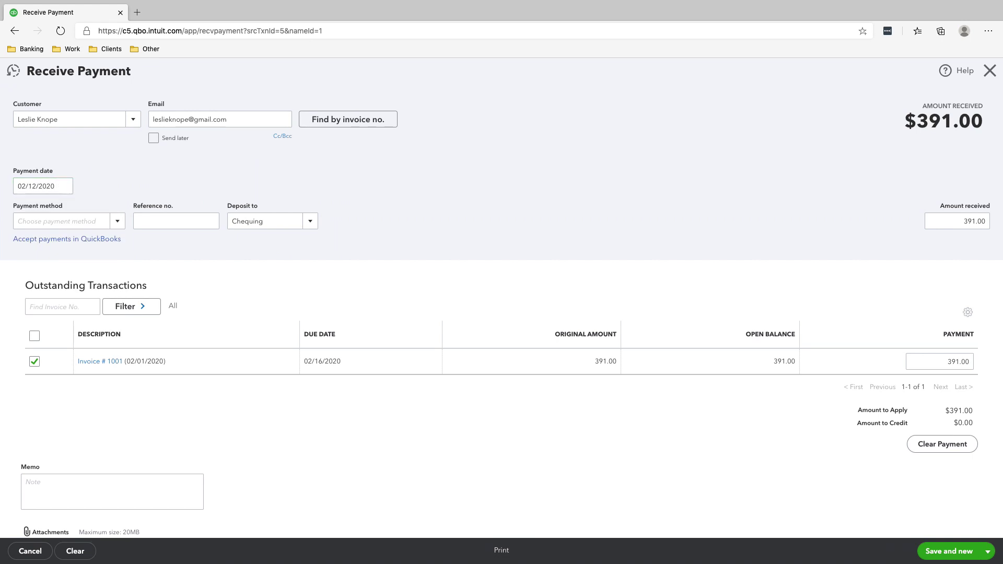
{"action": "scroll", "coordinate": [502, 340], "scroll_direction": "down", "scroll_amount": 3}
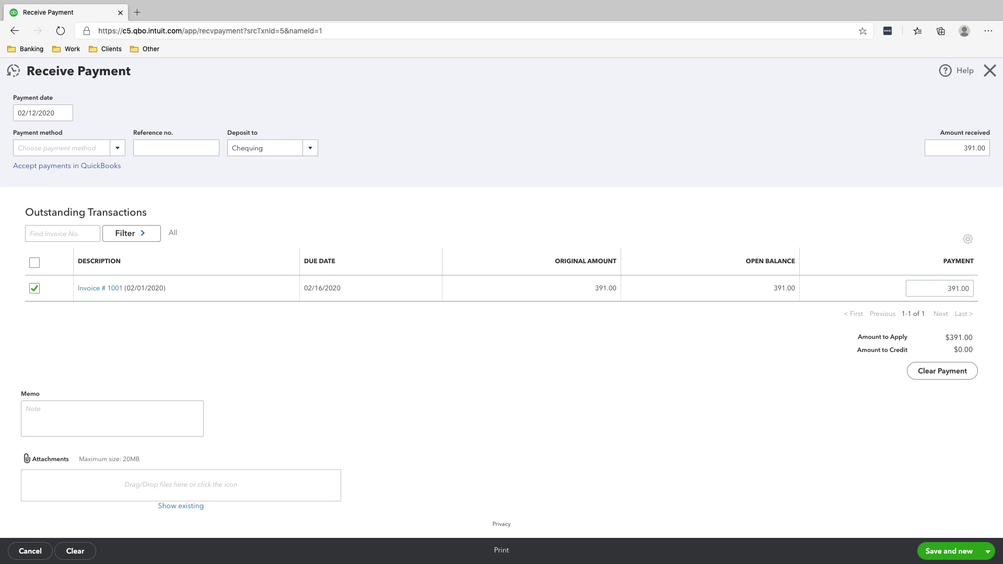
{"action": "left_click", "coordinate": [988, 551]}
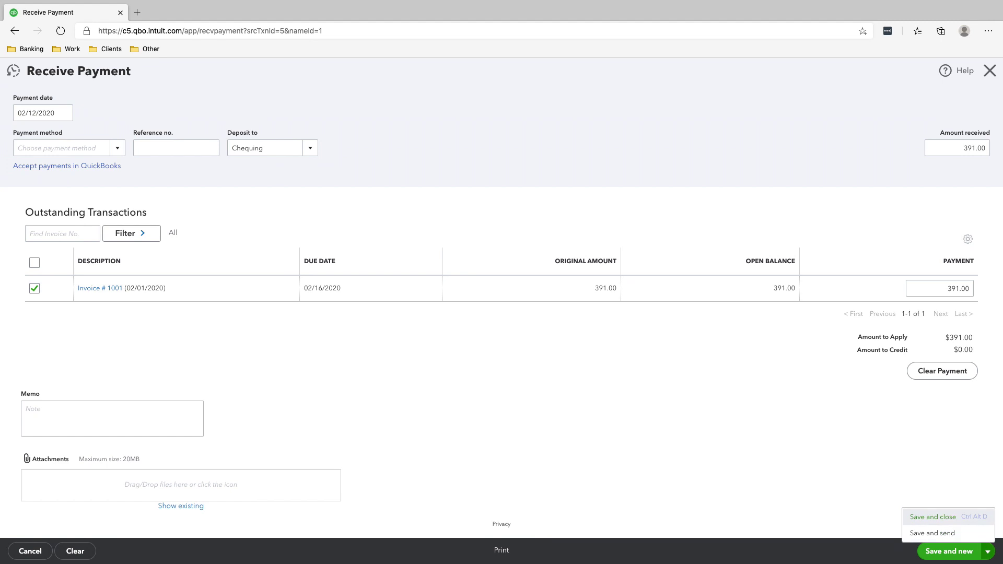
{"action": "left_click", "coordinate": [933, 517]}
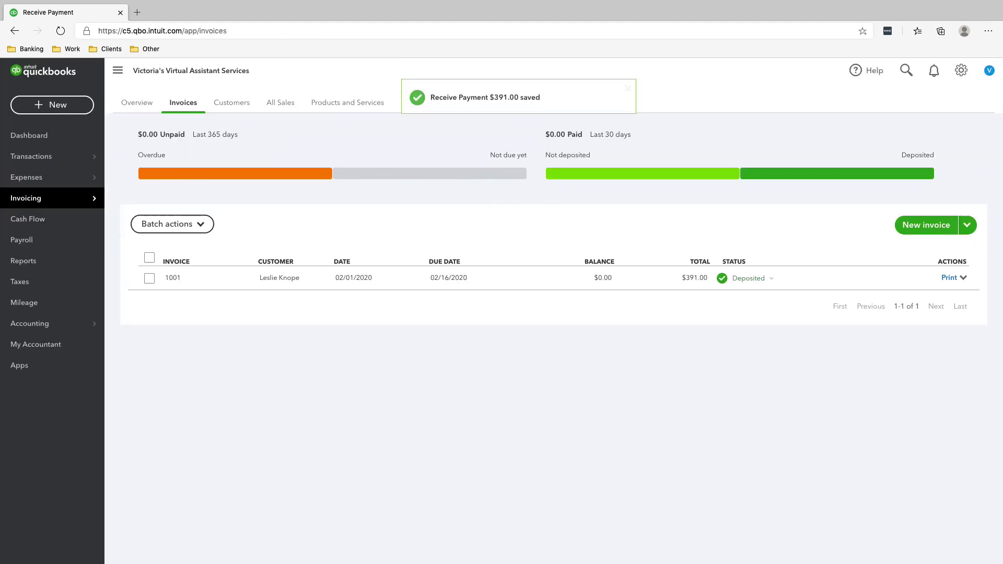
Open the Chequing account's history from the chart of accounts to review its transactions
{"action": "mouse_move", "coordinate": [52, 324]}
{"action": "left_click", "coordinate": [143, 323]}
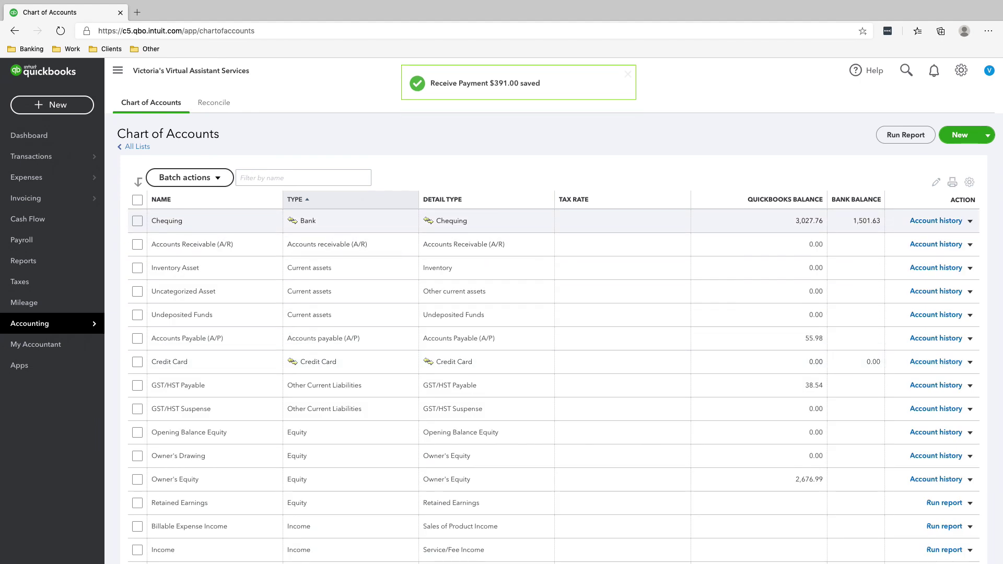
{"action": "left_click", "coordinate": [937, 220]}
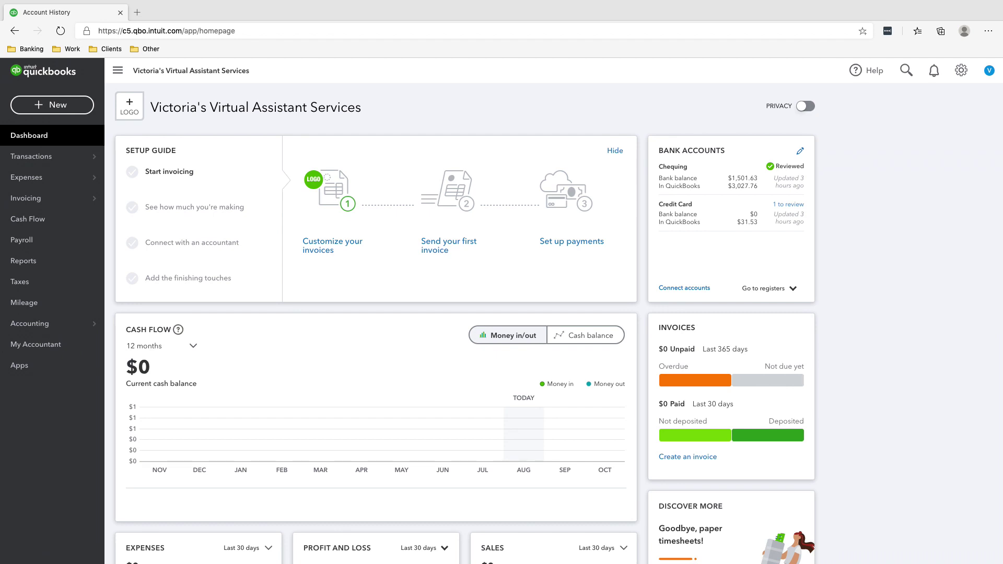
Start a new Pay down credit card transaction and select Credit Card as the card that was paid
{"action": "left_click", "coordinate": [52, 105]}
{"action": "left_click", "coordinate": [52, 105]}
{"action": "left_click", "coordinate": [52, 105]}
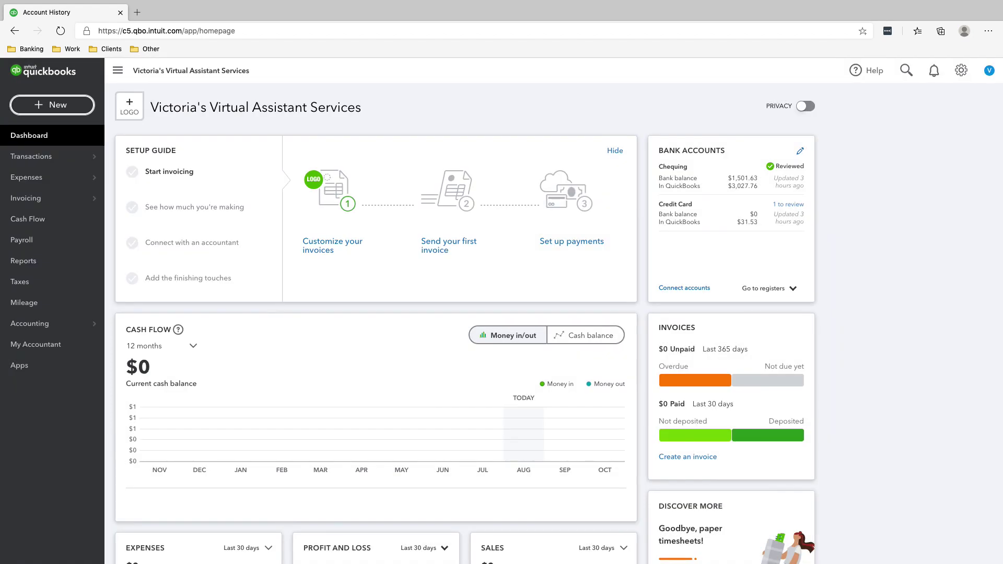
{"action": "left_click", "coordinate": [52, 105]}
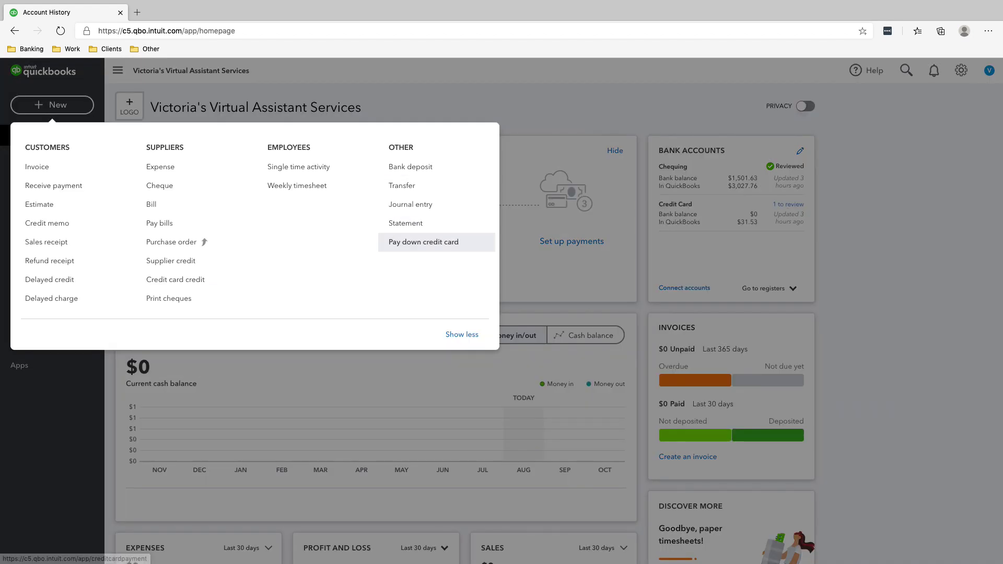
{"action": "left_click", "coordinate": [423, 242]}
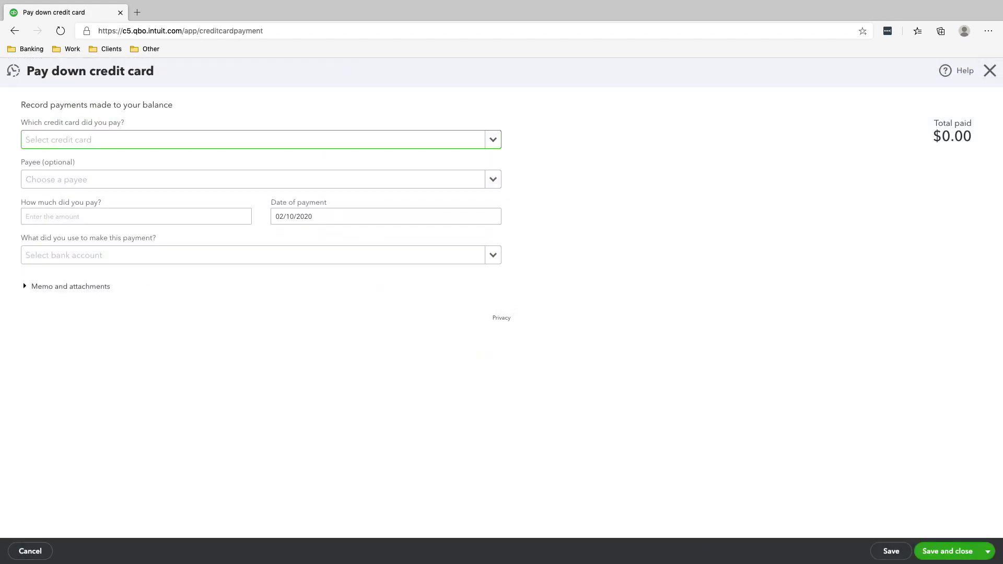
{"action": "left_click", "coordinate": [493, 140]}
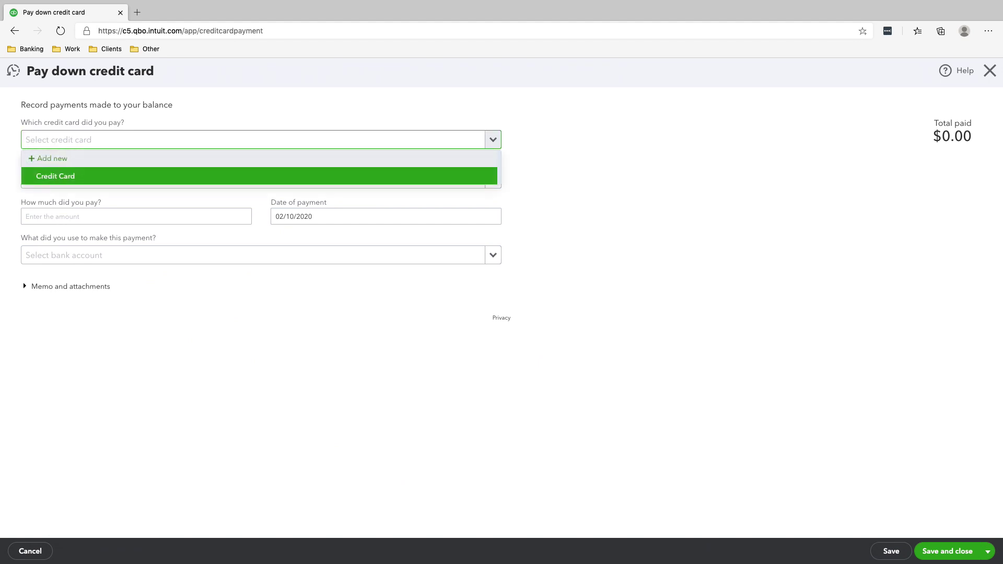
{"action": "left_click", "coordinate": [459, 176]}
Leave the payee empty and choose Chequing as the bank account used for the credit card payment
{"action": "left_click", "coordinate": [493, 179]}
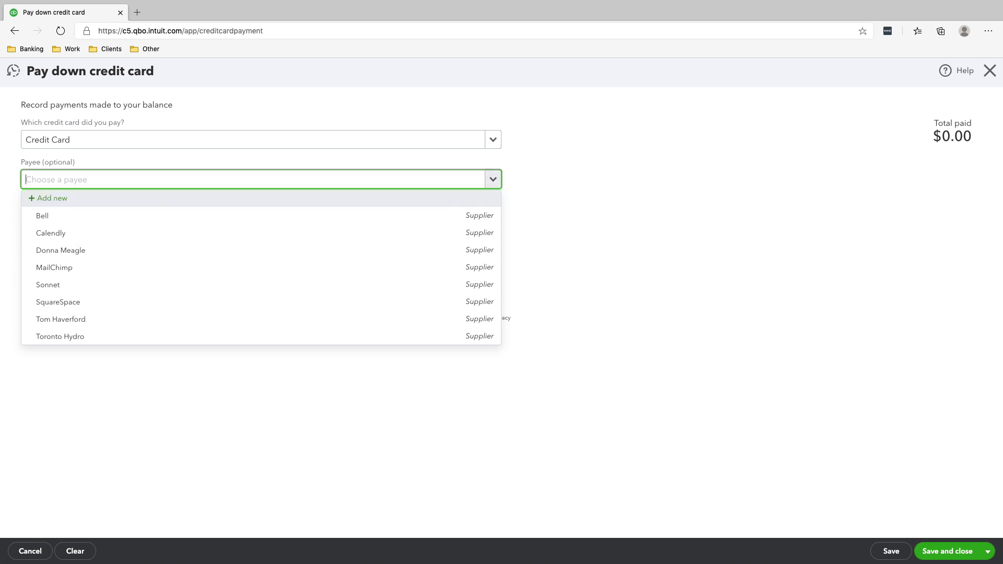
{"action": "left_click", "coordinate": [493, 179]}
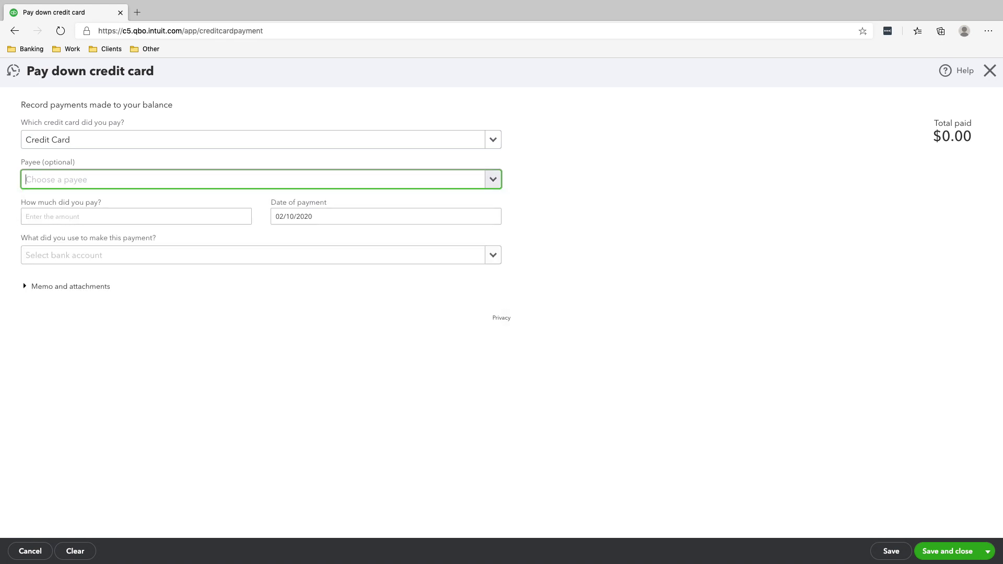
{"action": "key", "text": "Tab"}
{"action": "key", "text": "Tab"}
{"action": "key", "text": "Tab"}
{"action": "key", "text": "Down"}
{"action": "key", "text": "Return"}
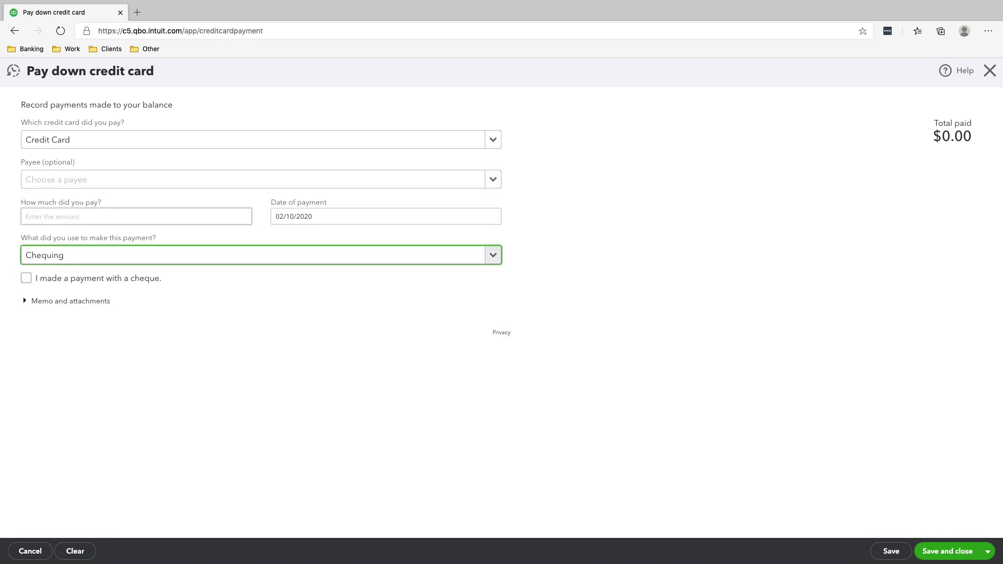
Enter a payment amount of 31.53 dated 02/14/2020, then save and close the credit card payment
{"action": "left_click", "coordinate": [136, 216]}
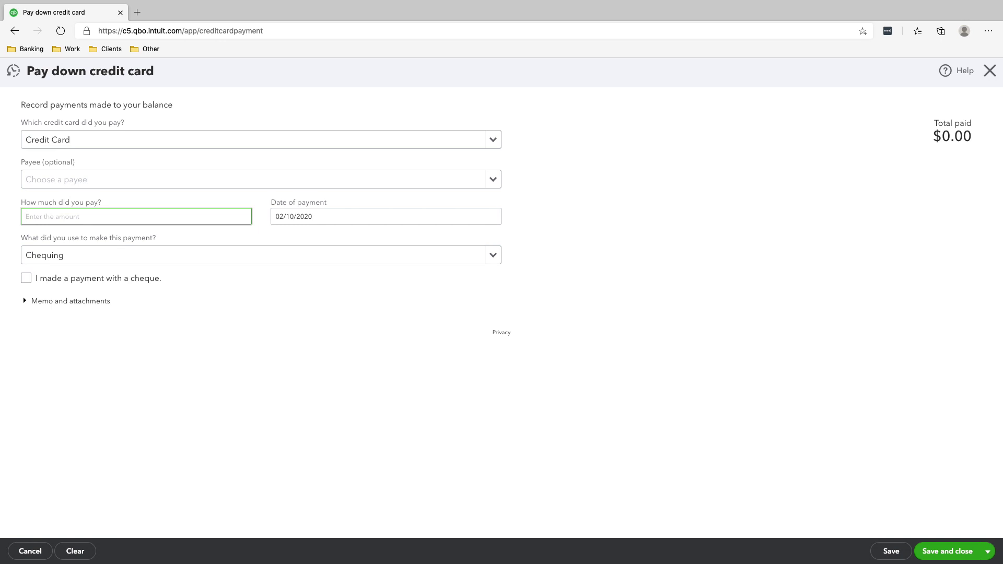
{"action": "type", "text": "31.53"}
{"action": "key", "text": "Tab"}
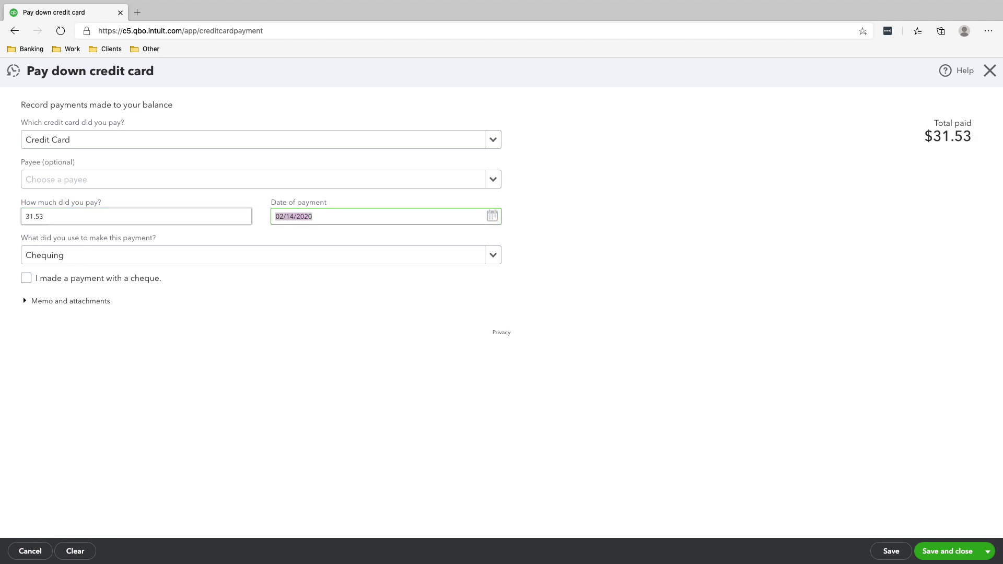
{"action": "key", "text": "Tab"}
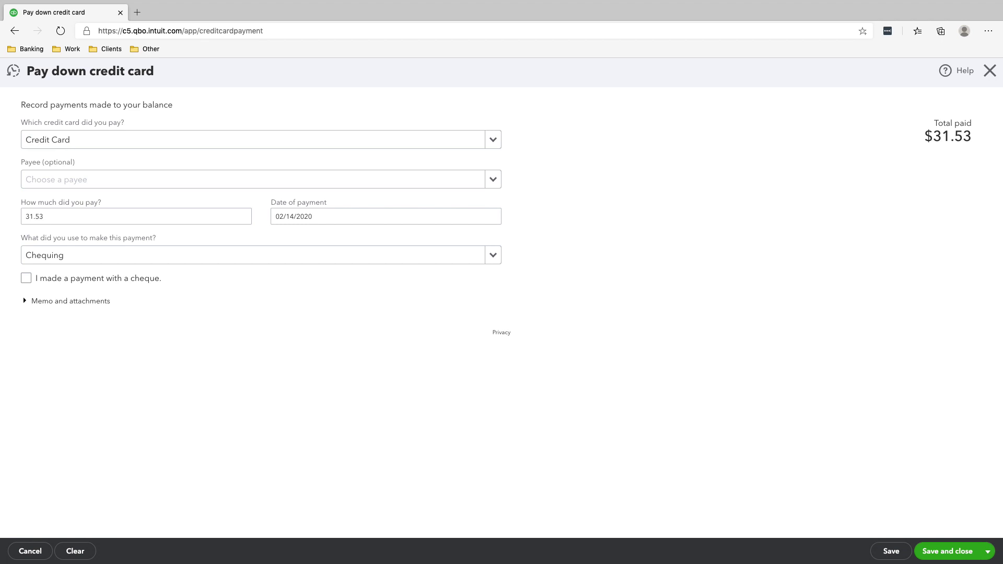
{"action": "left_click", "coordinate": [136, 217]}
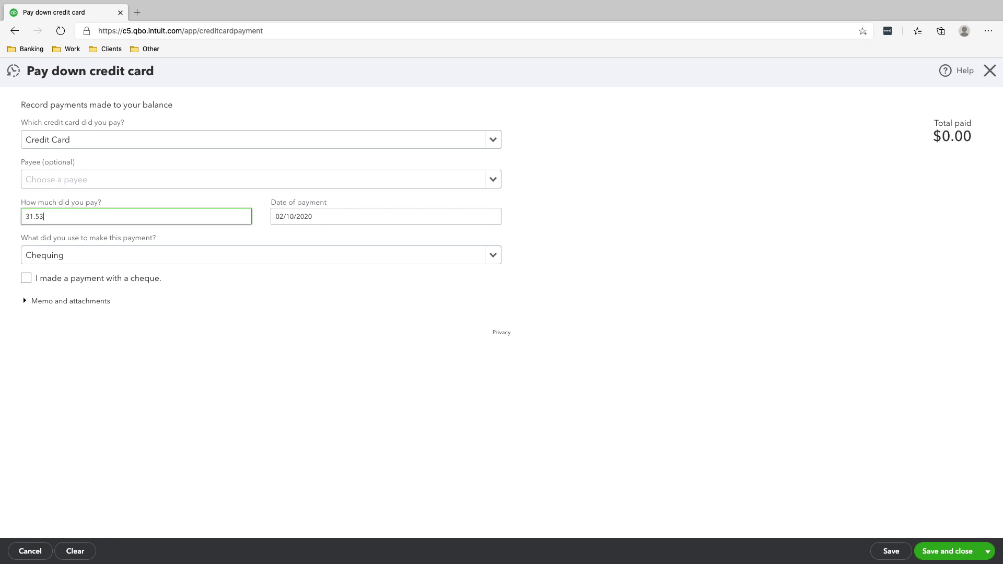
{"action": "left_click", "coordinate": [948, 551]}
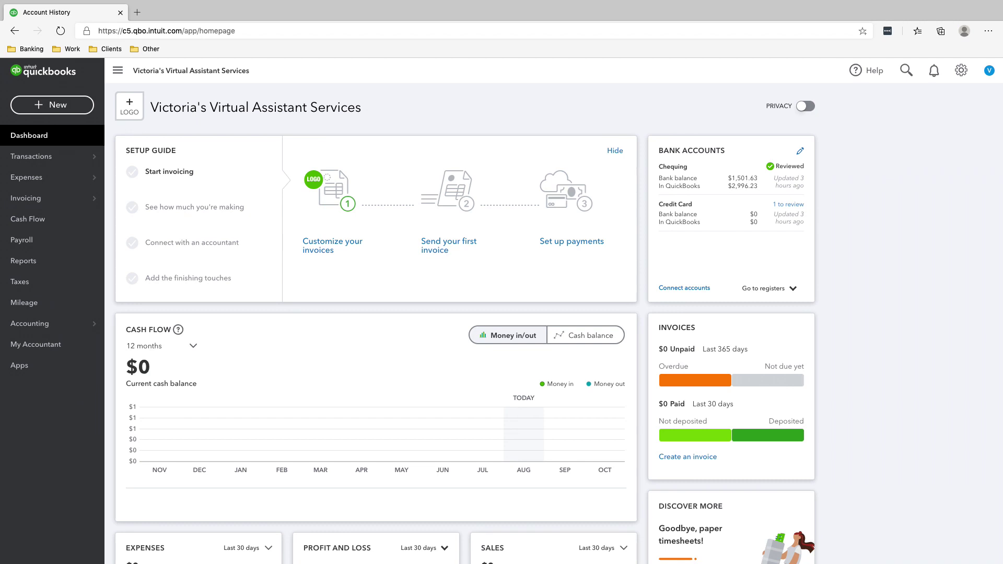
Start a new expense and choose Chequing as its payment account
{"action": "left_click", "coordinate": [52, 104]}
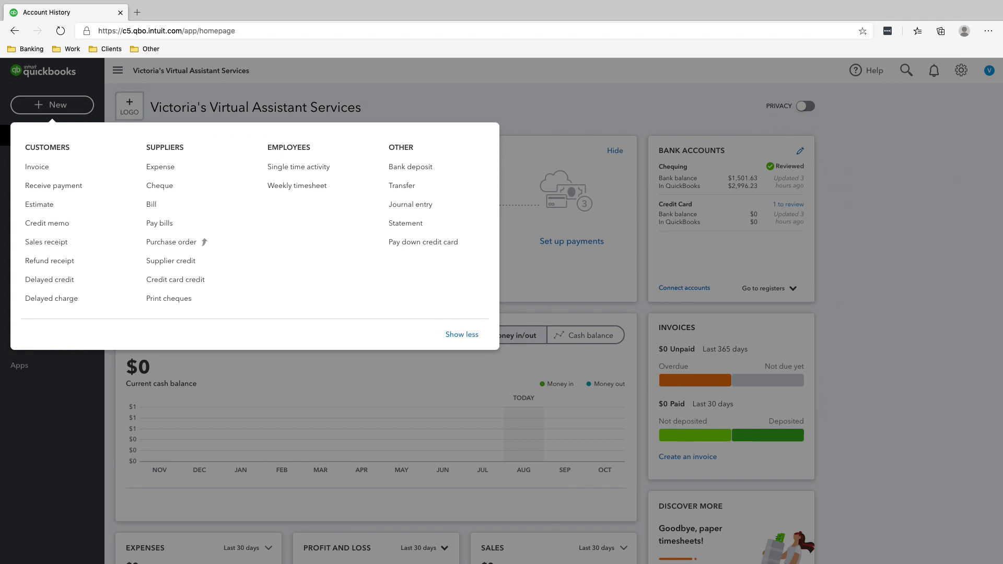
{"action": "left_click", "coordinate": [160, 166]}
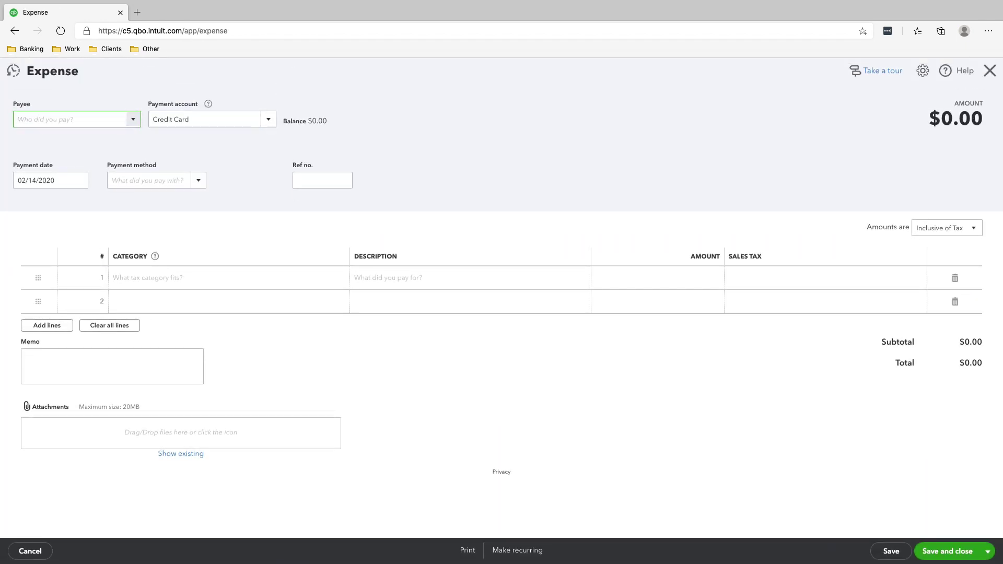
{"action": "left_click", "coordinate": [268, 120]}
{"action": "left_click", "coordinate": [219, 157]}
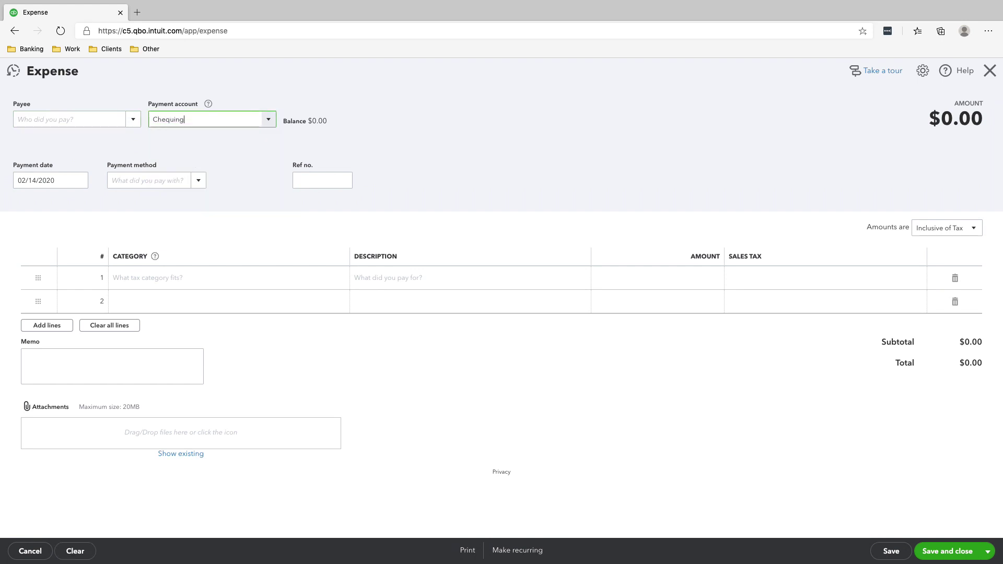
Add Amazon as a new supplier and use it as the expense's payee
{"action": "left_click", "coordinate": [69, 120]}
{"action": "type", "text": "ama"}
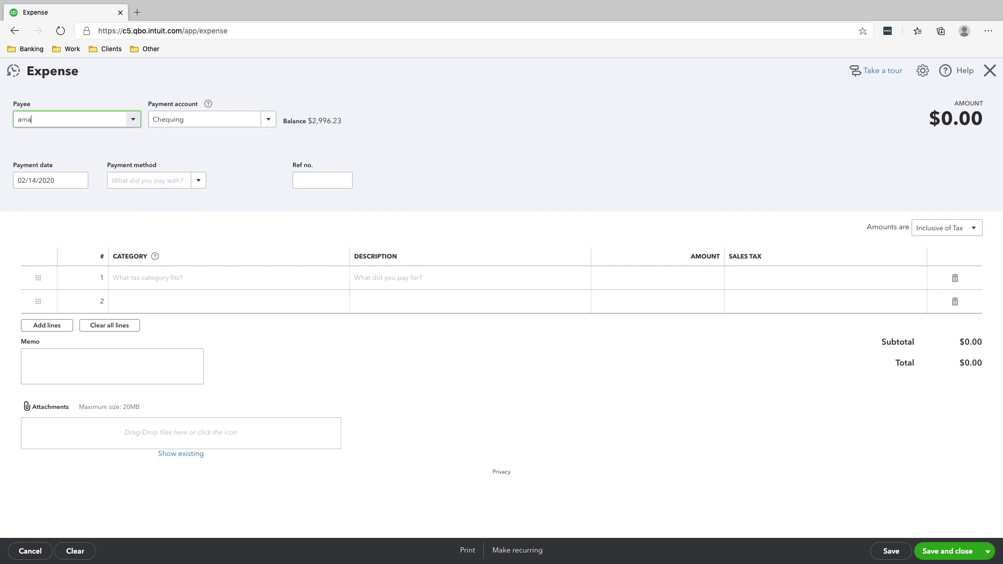
{"action": "key", "text": "Return"}
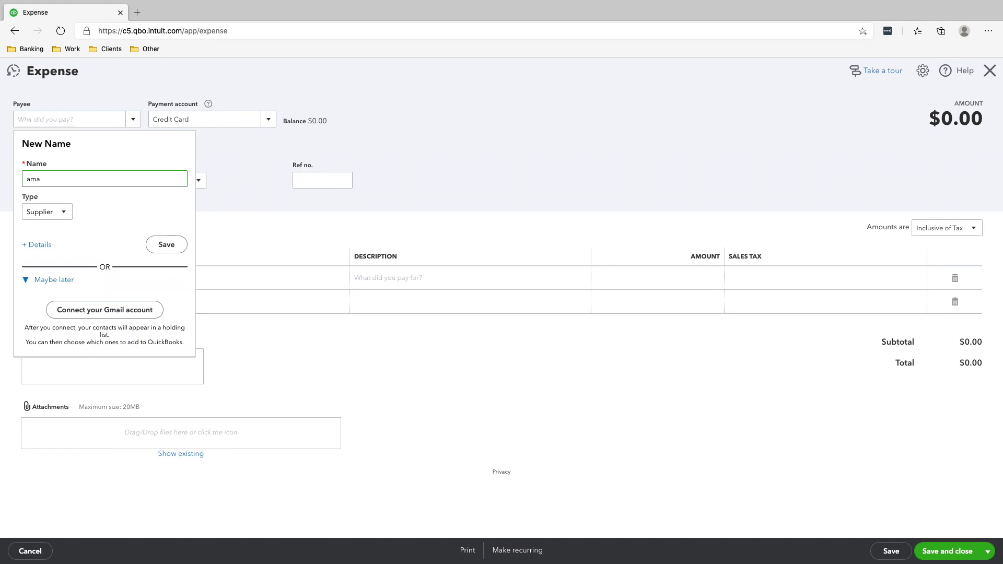
{"action": "key", "text": "BackSpace"}
{"action": "key", "text": "BackSpace"}
{"action": "type", "text": "Amazon"}
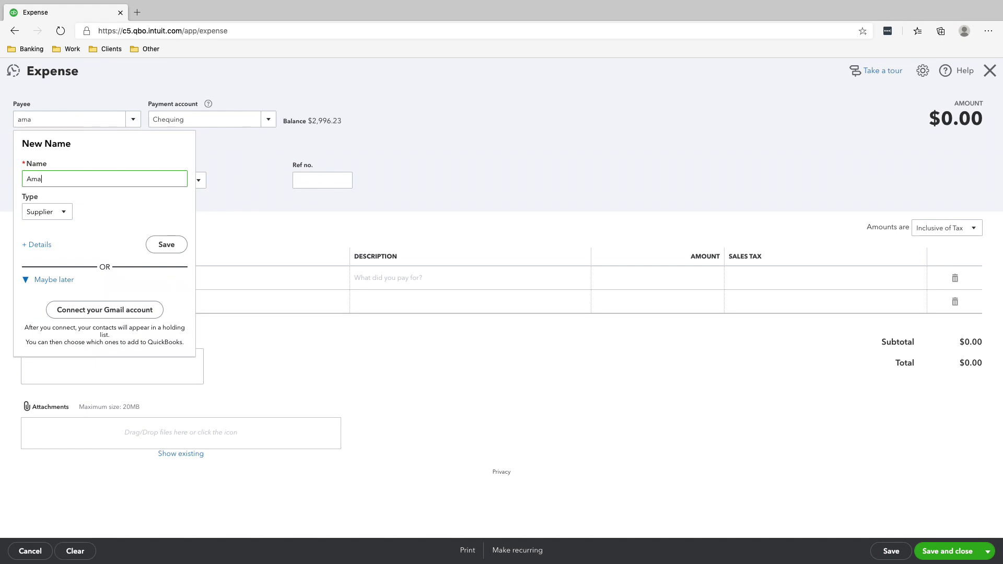
{"action": "key", "text": "BackSpace"}
{"action": "key", "text": "BackSpace"}
{"action": "key", "text": "BackSpace"}
{"action": "type", "text": "Amazon"}
{"action": "left_click", "coordinate": [166, 245]}
Fill the first expense line with category Office expenses, amount 11.65 and sales tax HST ON
{"action": "left_click", "coordinate": [180, 267]}
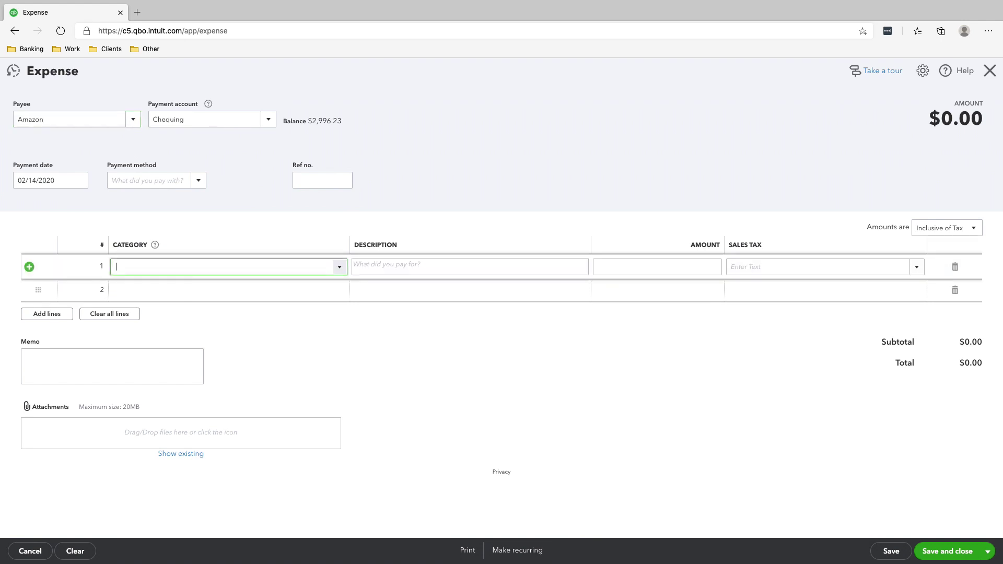
{"action": "type", "text": "Office expenses"}
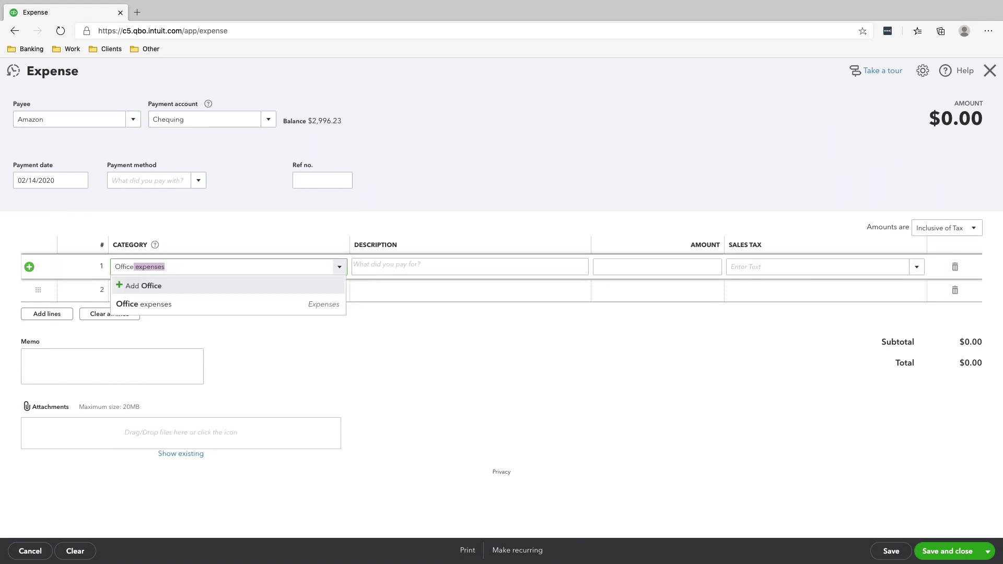
{"action": "key", "text": "Tab"}
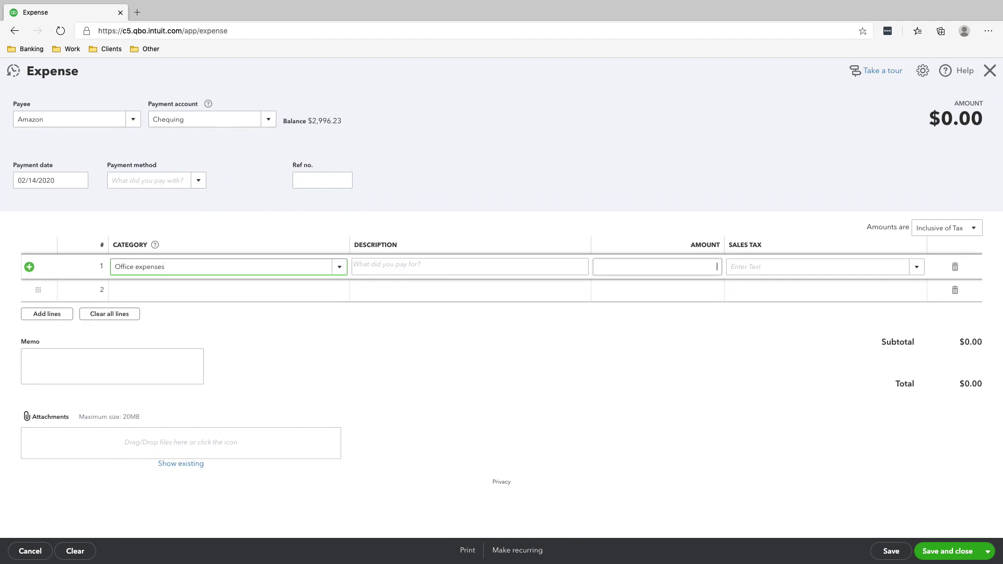
{"action": "left_click", "coordinate": [717, 266]}
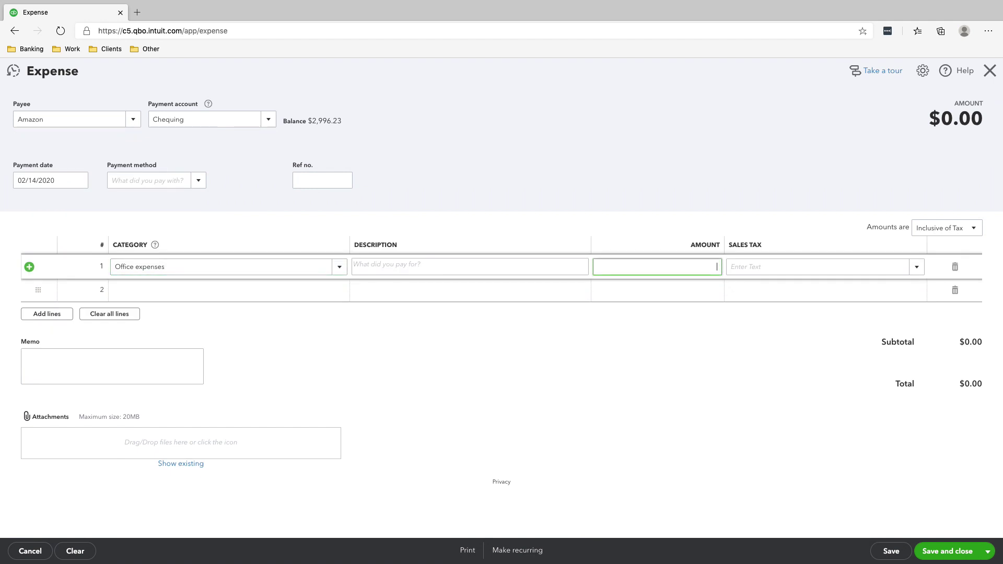
{"action": "type", "text": "11.65"}
{"action": "key", "text": "Tab"}
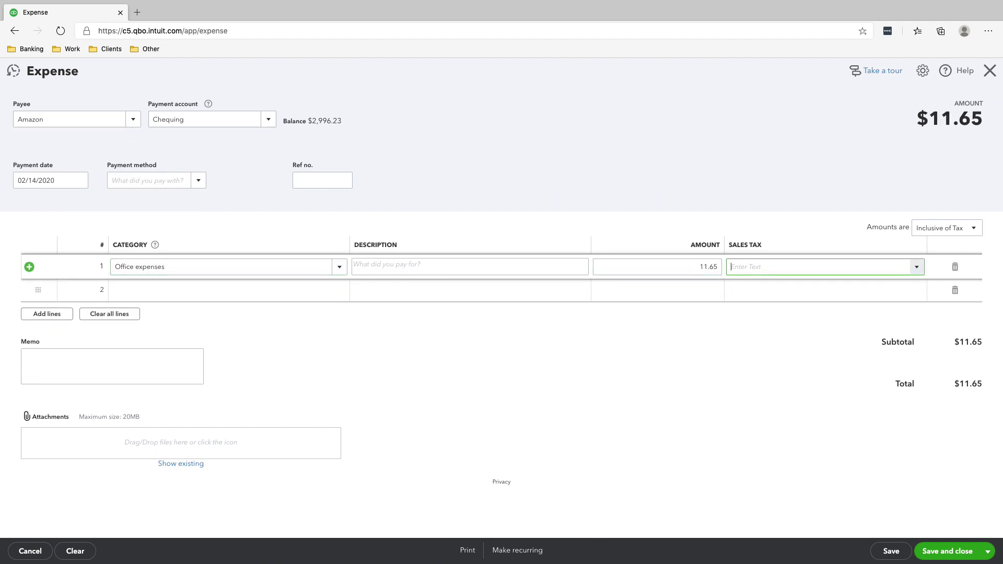
{"action": "left_click", "coordinate": [917, 267]}
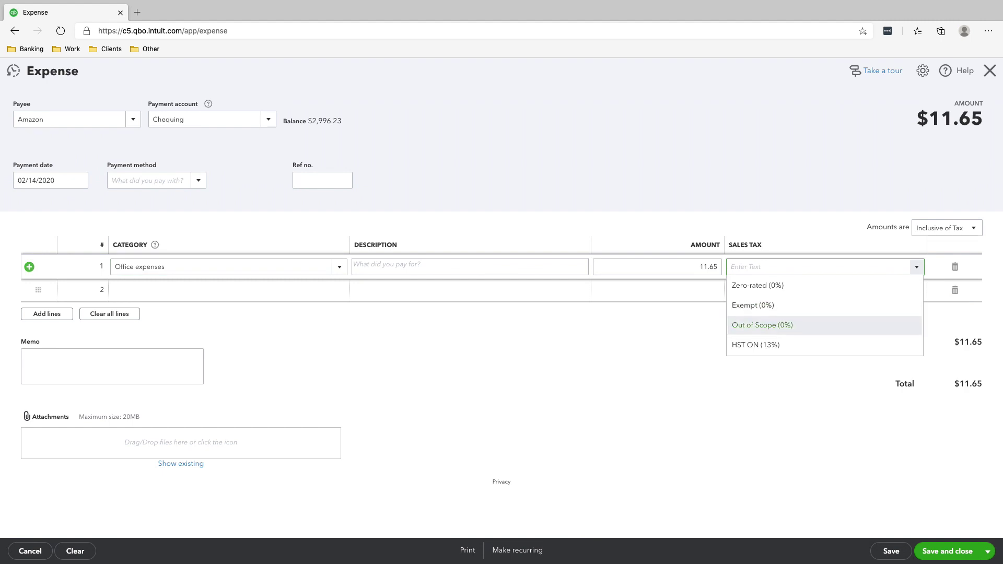
{"action": "key", "text": "Return"}
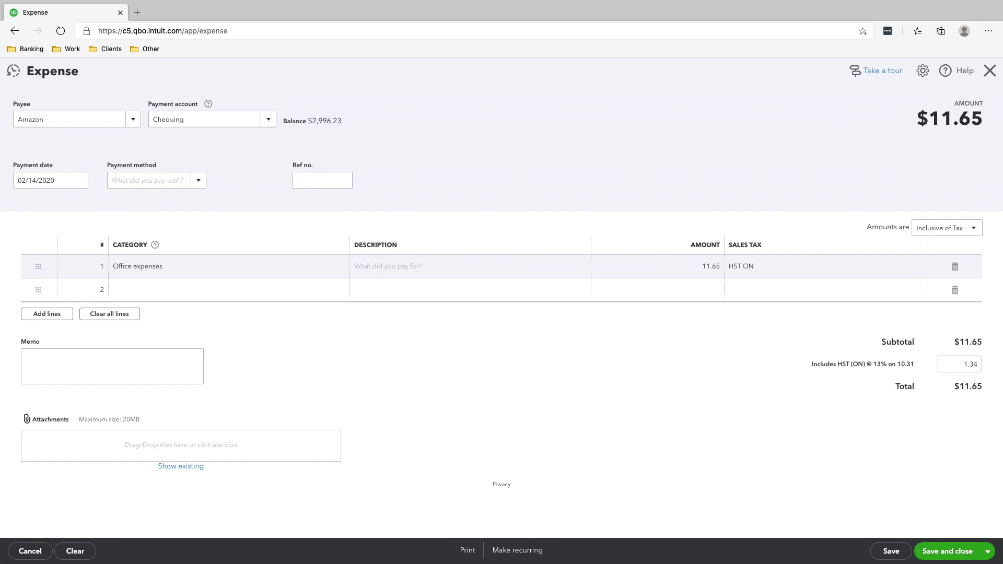
Date the Amazon expense 02/18/2020 and save it, opening a new blank expense
{"action": "left_click", "coordinate": [41, 181]}
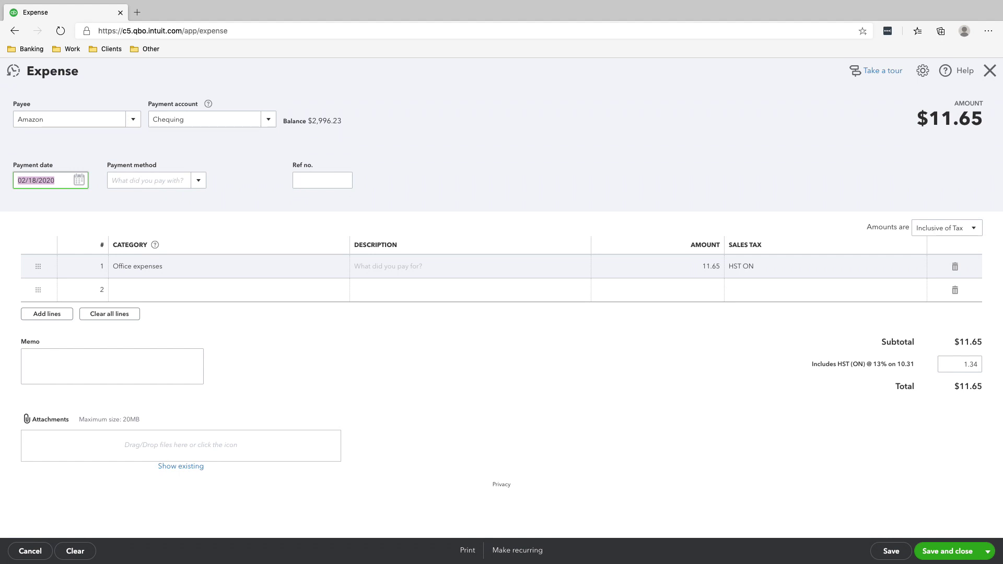
{"action": "left_click", "coordinate": [226, 152]}
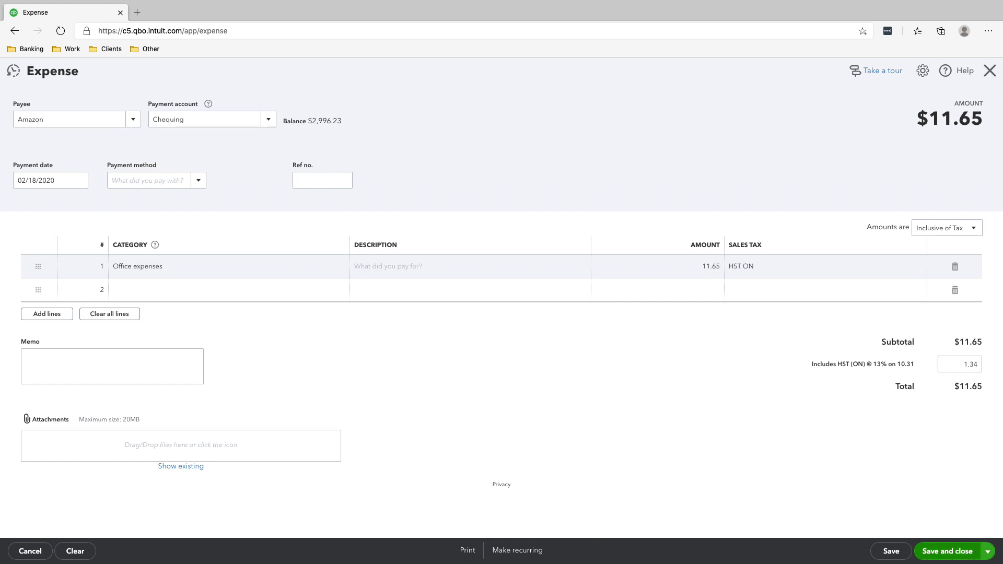
{"action": "left_click", "coordinate": [989, 552]}
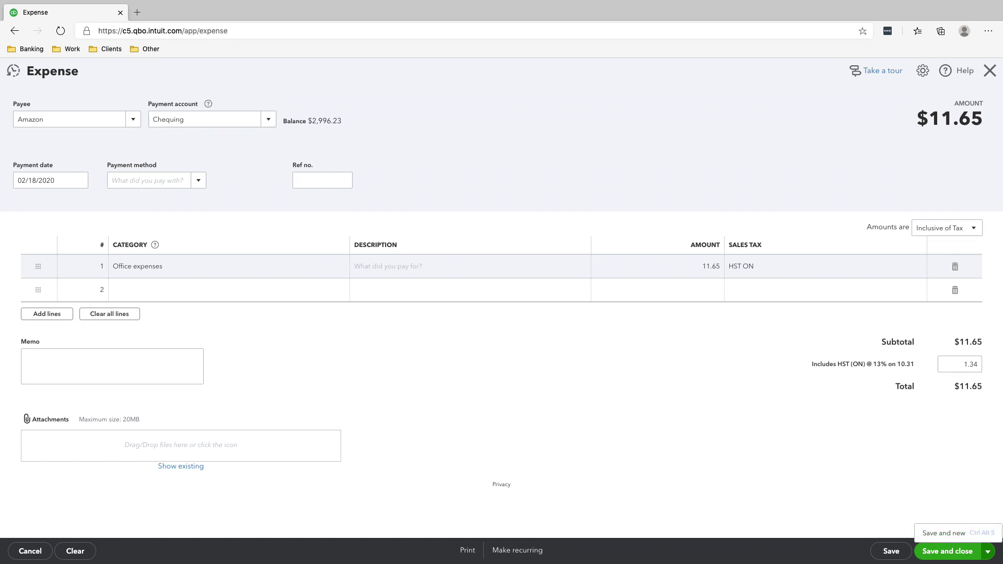
{"action": "left_click", "coordinate": [944, 533]}
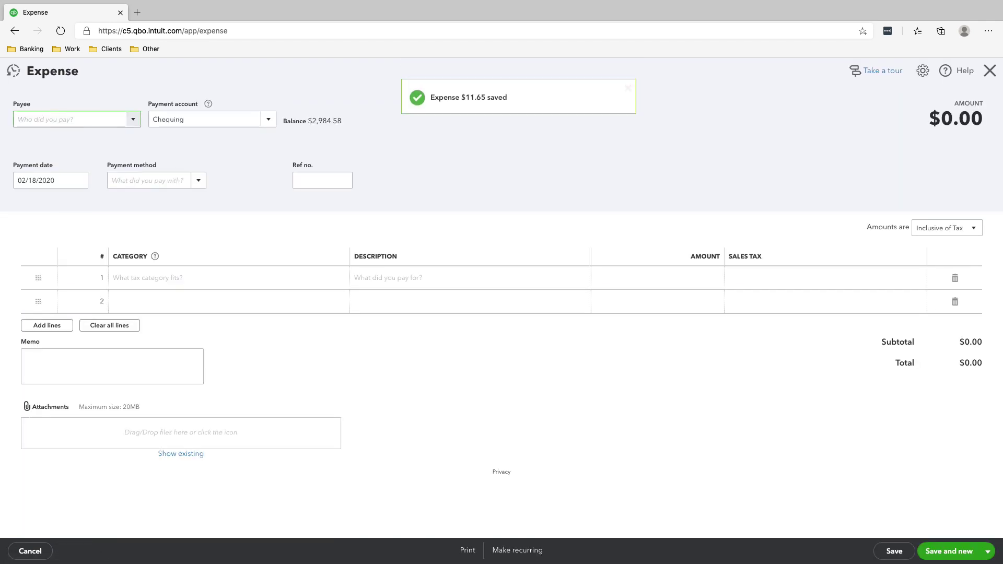